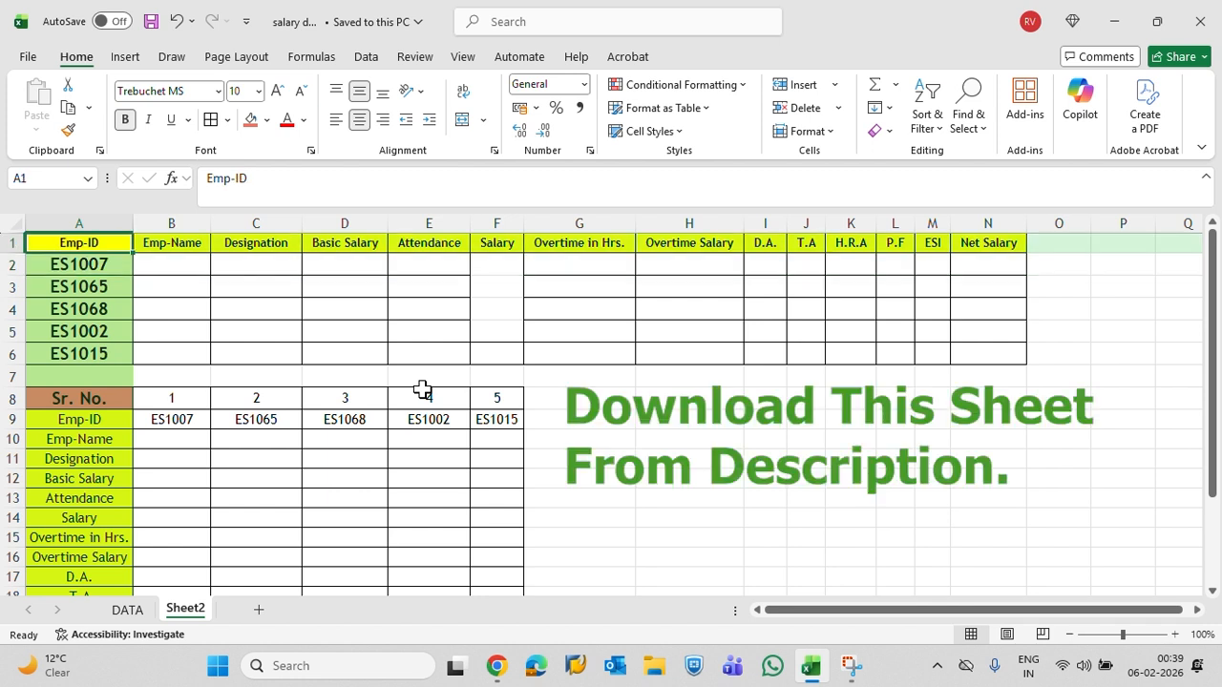
Examine the headings and blank Salary cells of the employee lookup table on Sheet2
key(ctrl+Right)
key(ctrl+Left)
key(Down)
key(Right)
key(Right)
key(Right)
key(Right)
key(Right)
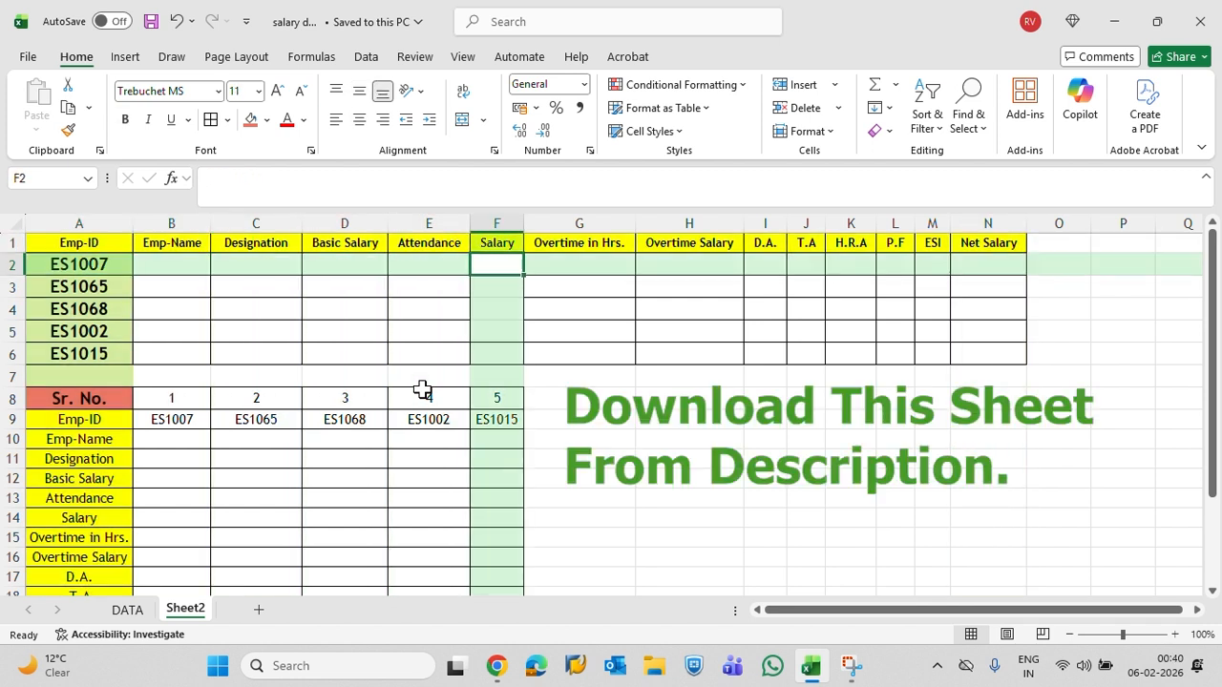
key(shift+Down)
key(shift+Down)
key(shift+Down)
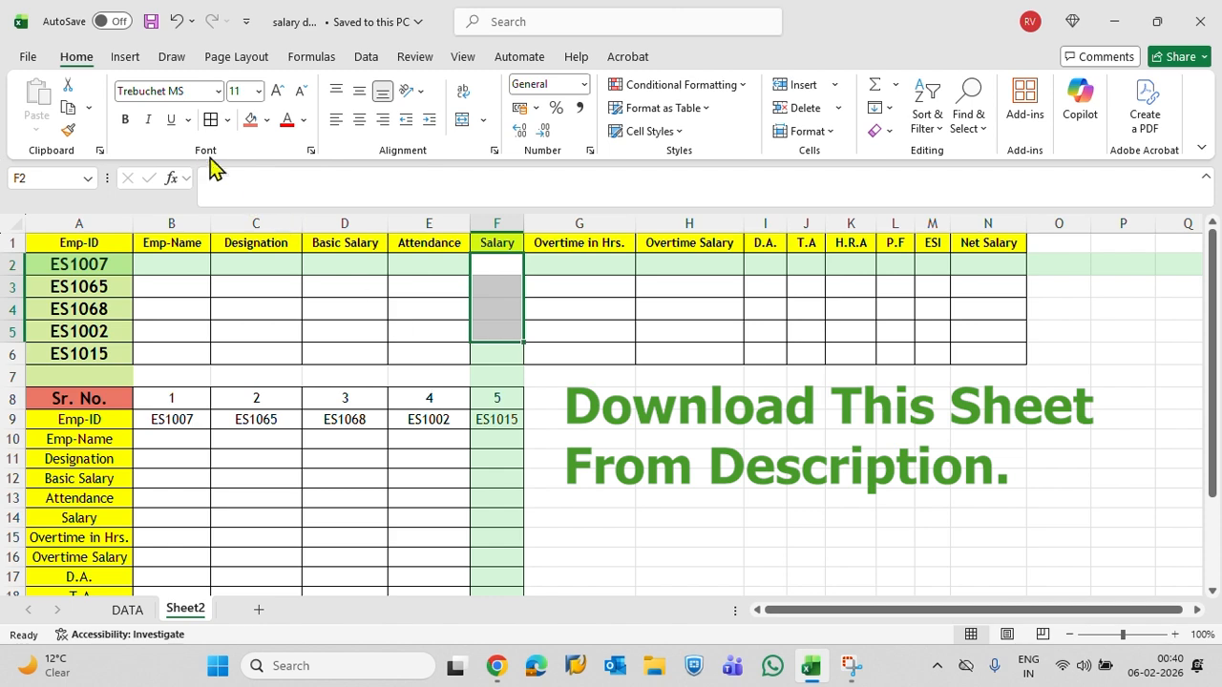
Review the column headings of the DATA sheet from Emp-ID through Net Salary
click(127, 609)
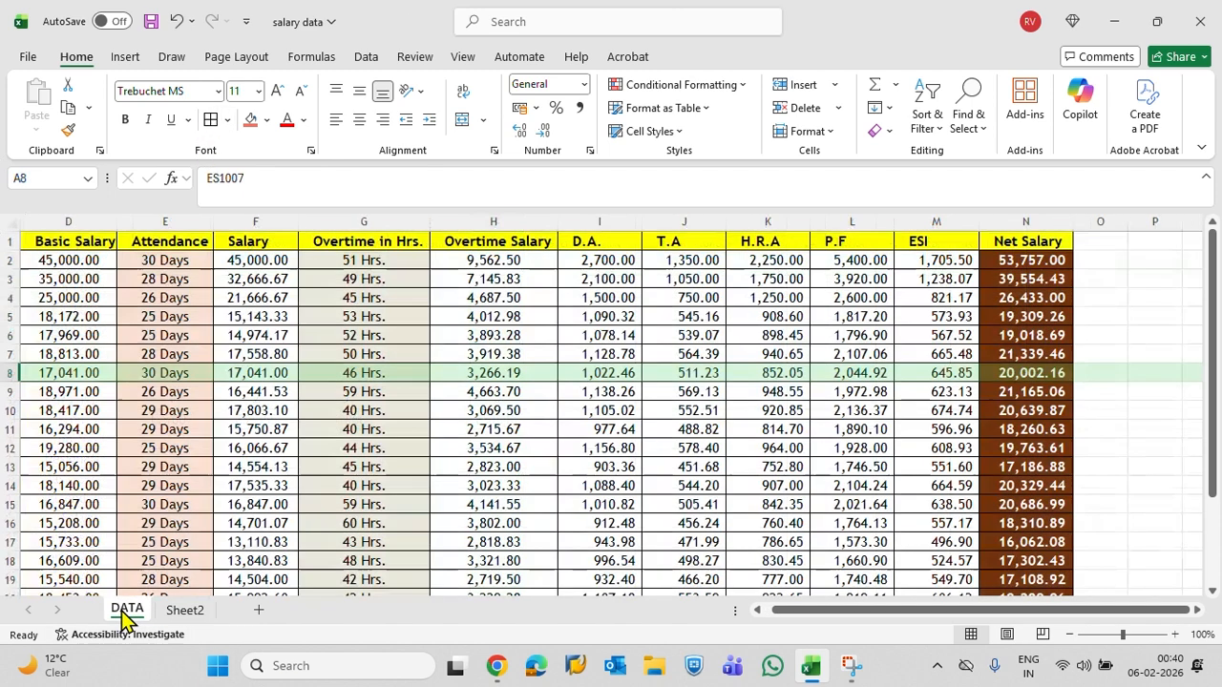
click(356, 516)
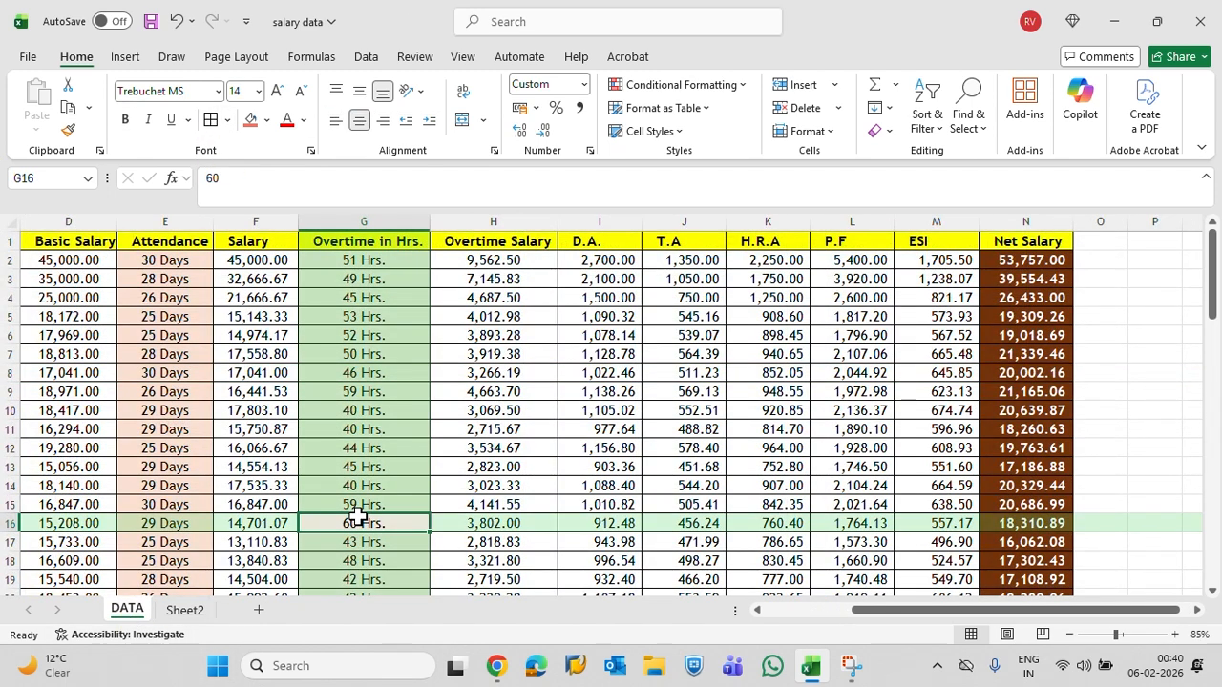
key(ctrl+Up)
key(ctrl+Left)
key(Right)
key(ctrl+Right)
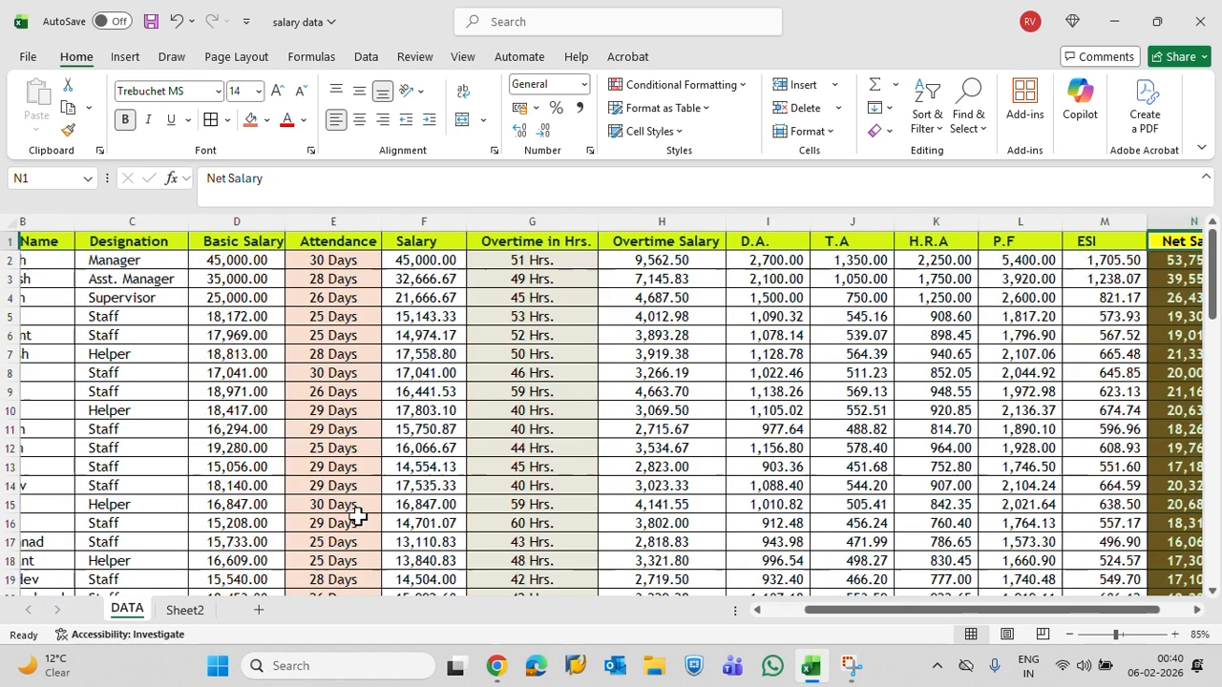
key(ctrl+Left)
key(Down)
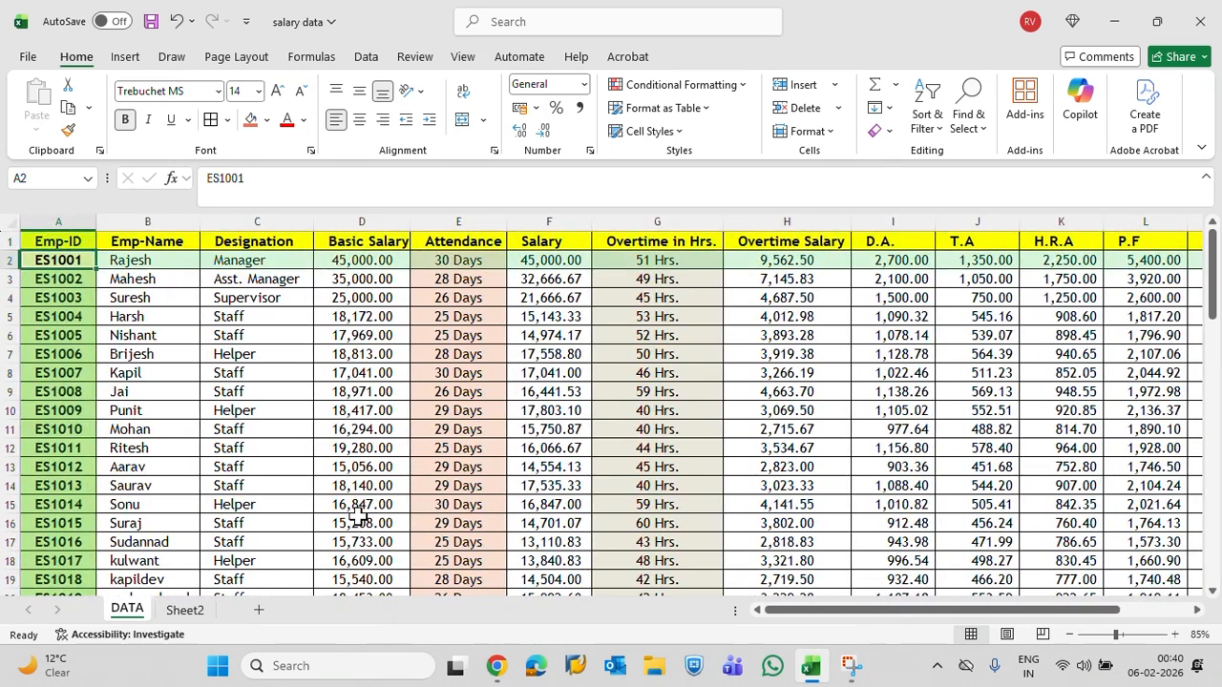
key(Right)
key(Up)
key(ctrl+Right)
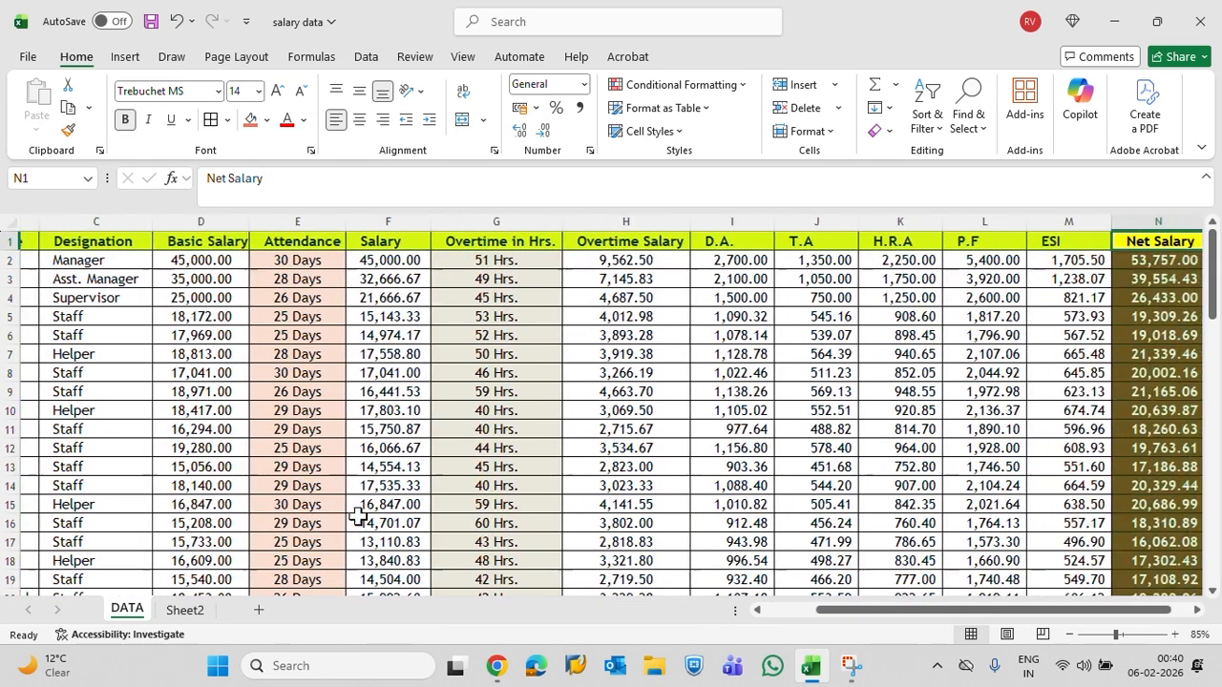
key(ctrl+Left)
key(Down)
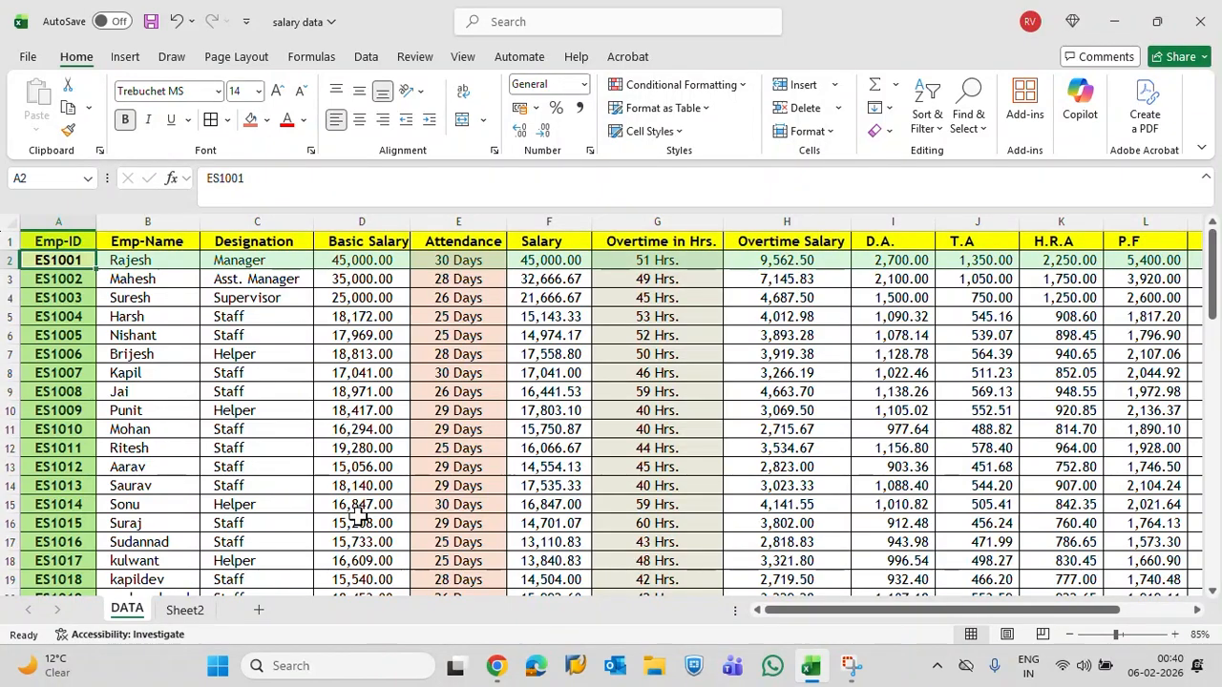
Examine how far the employee records extend down and across the DATA sheet
key(ctrl+Down)
key(ctrl+Up)
key(Down)
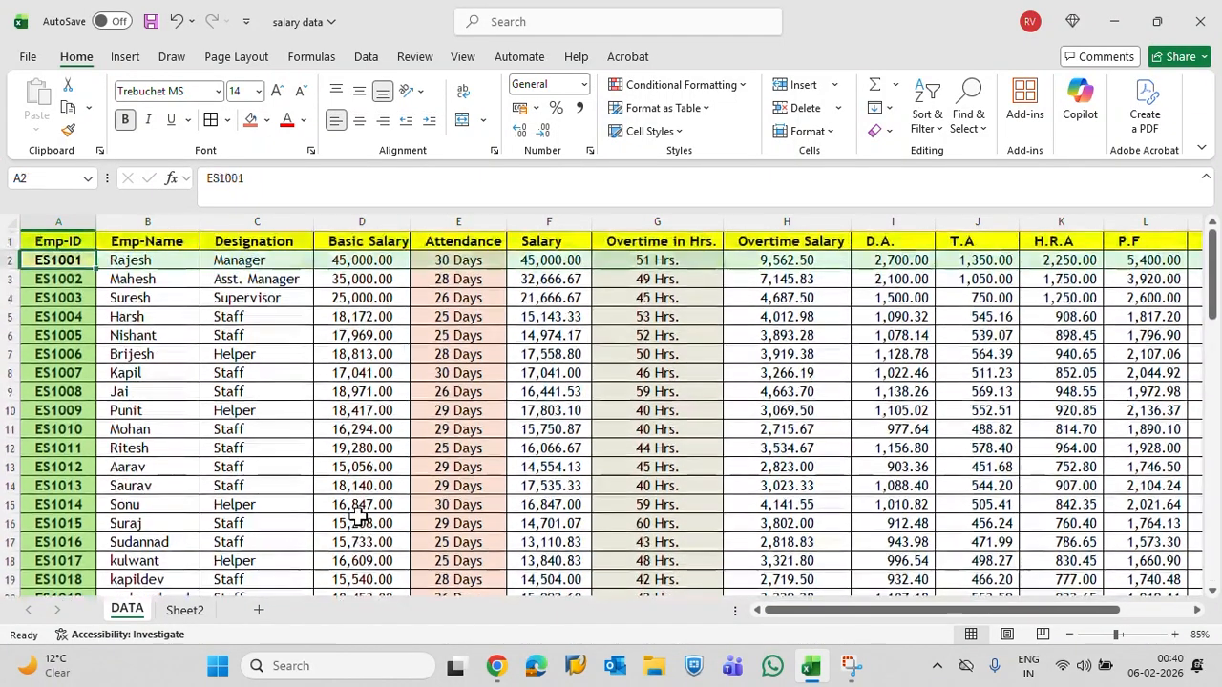
key(Up)
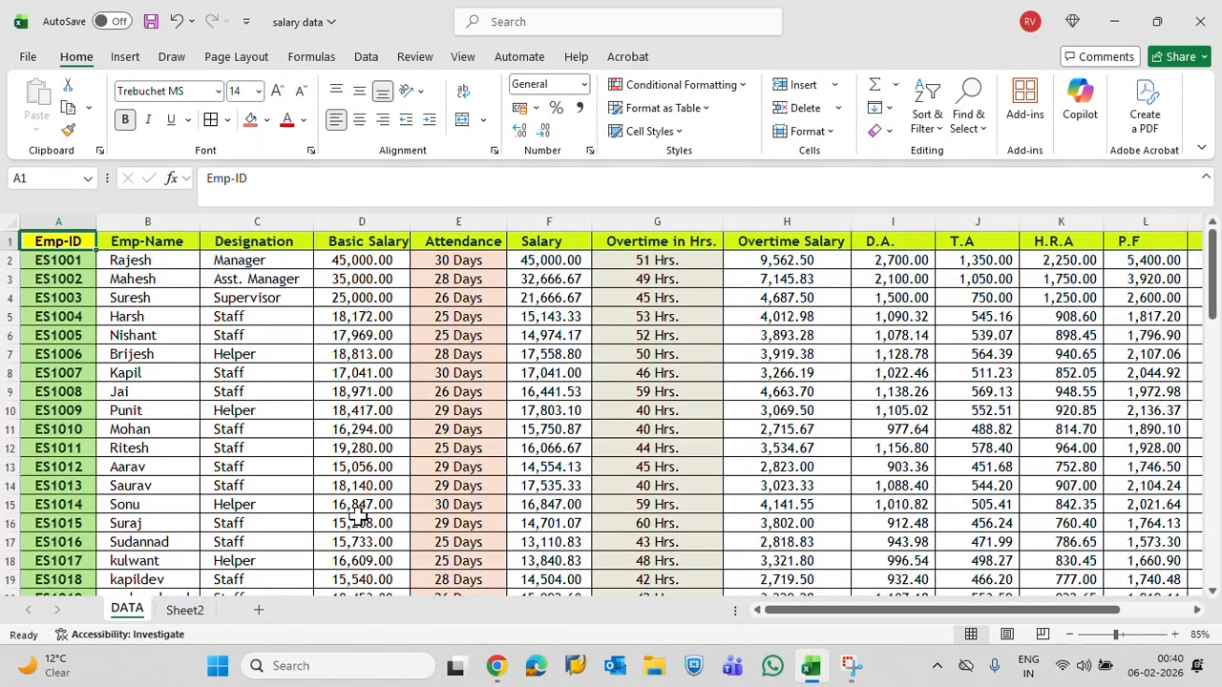
key(ctrl+Right)
key(ctrl+Left)
key(Down)
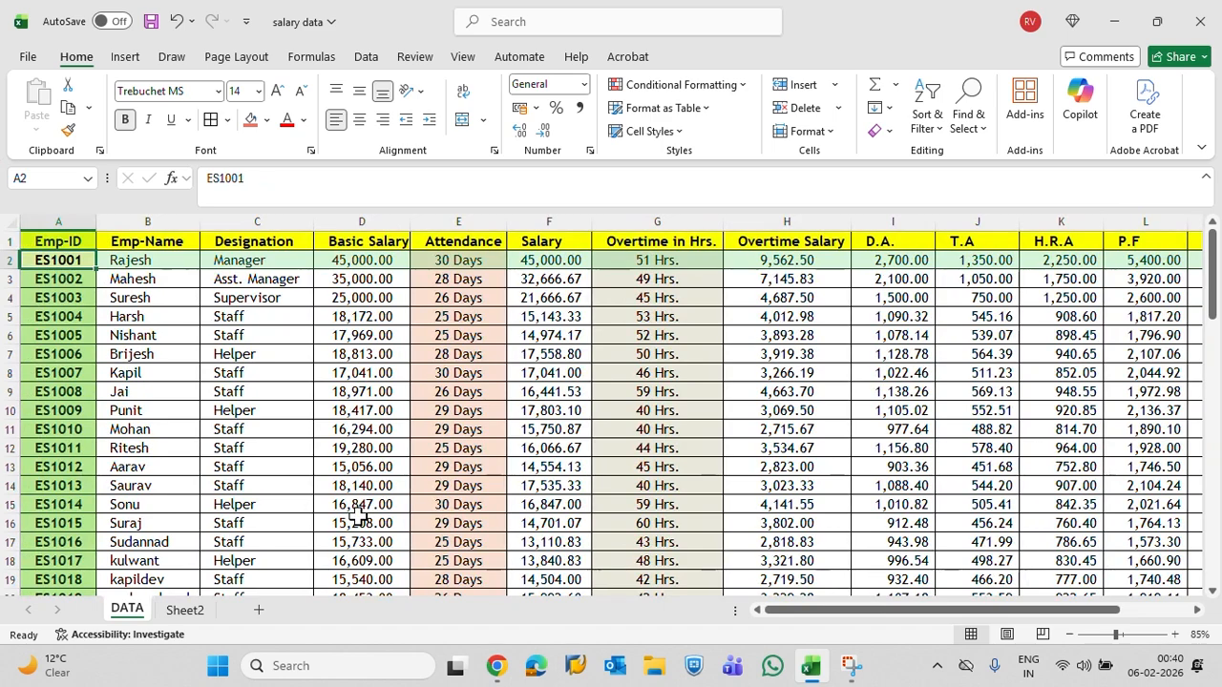
key(Up)
key(Down)
key(Right)
key(ctrl+shift+Down)
key(shift+space)
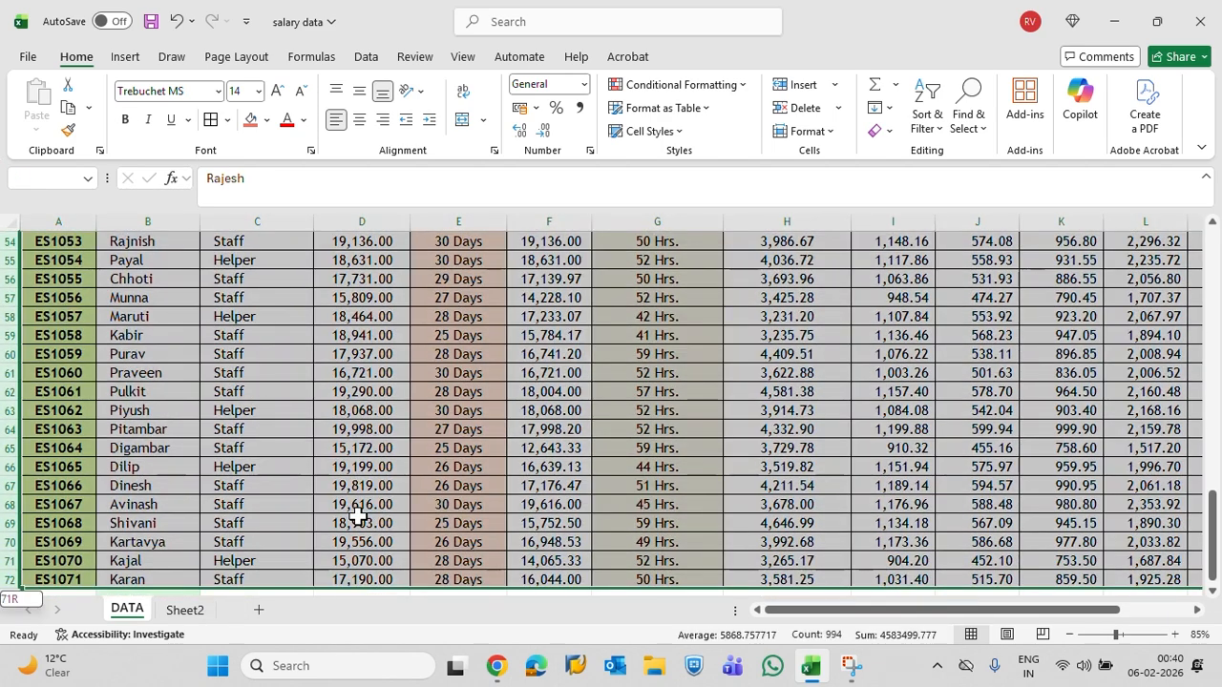
Look through the DATA sheet's individual columns from Designation to H.R.A, then return to the table's first cell
key(Up)
key(Down)
key(Up)
key(Right)
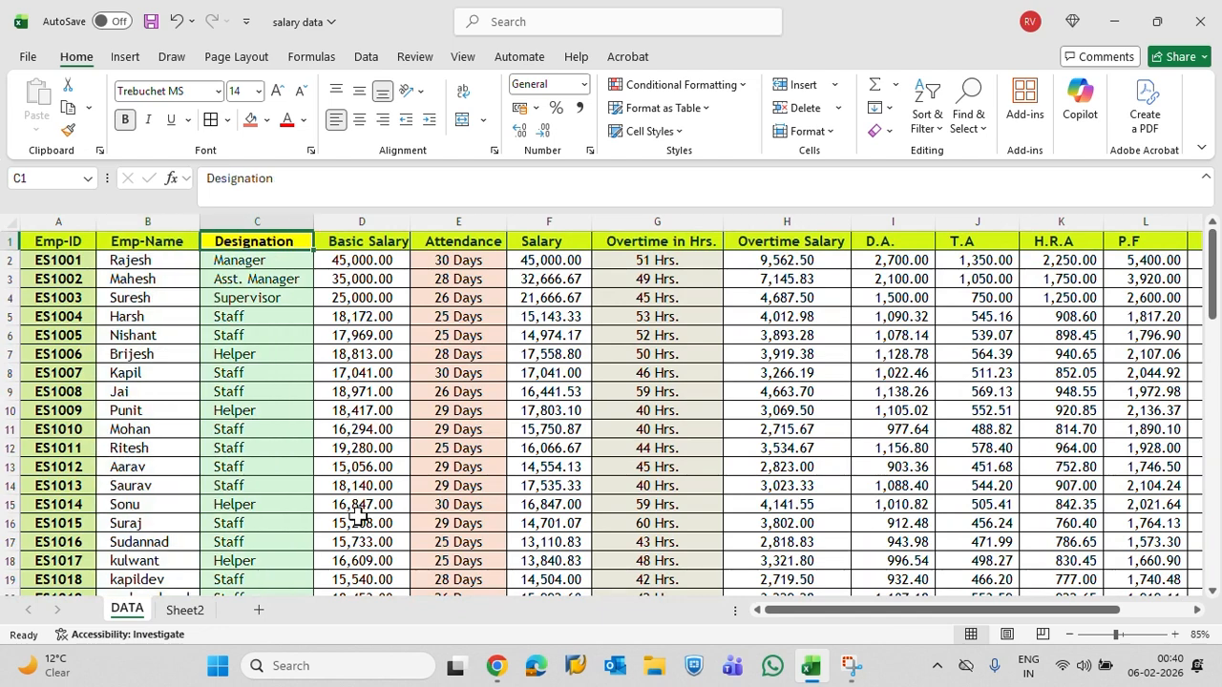
key(Down)
key(Down)
key(Down)
key(Down)
key(Right)
key(Right)
key(Right)
key(Right)
key(Left)
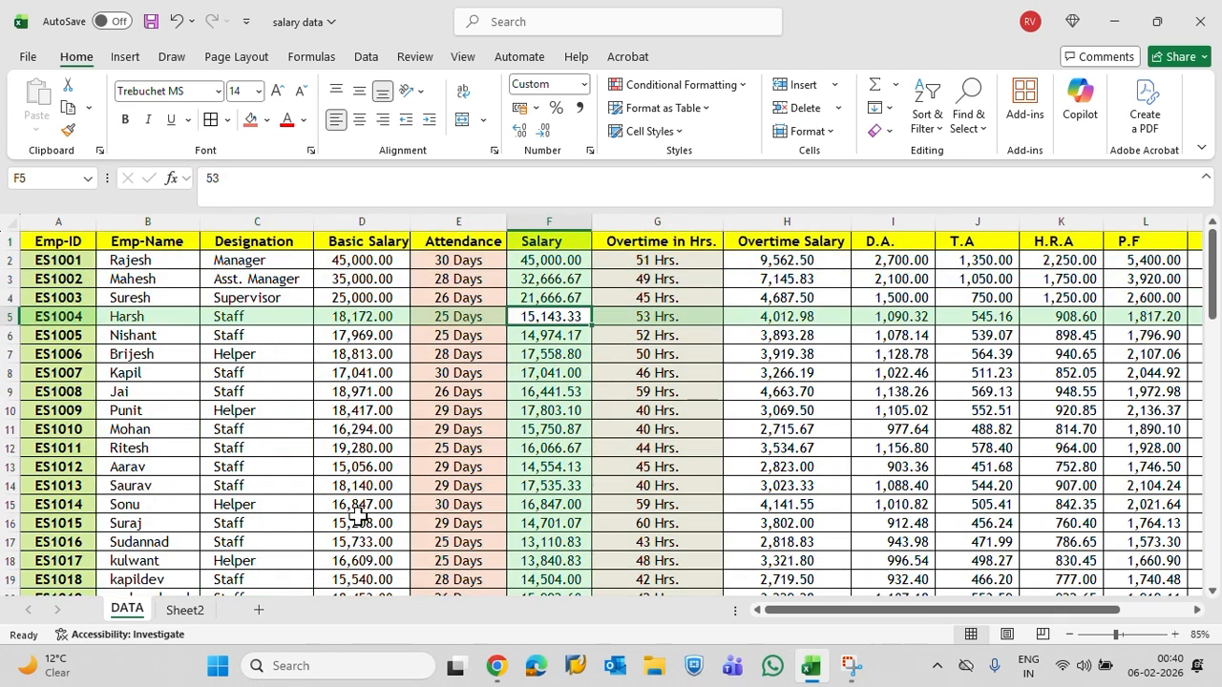
key(Right)
key(Right)
key(Right)
key(Right)
key(Right)
key(ctrl+Up)
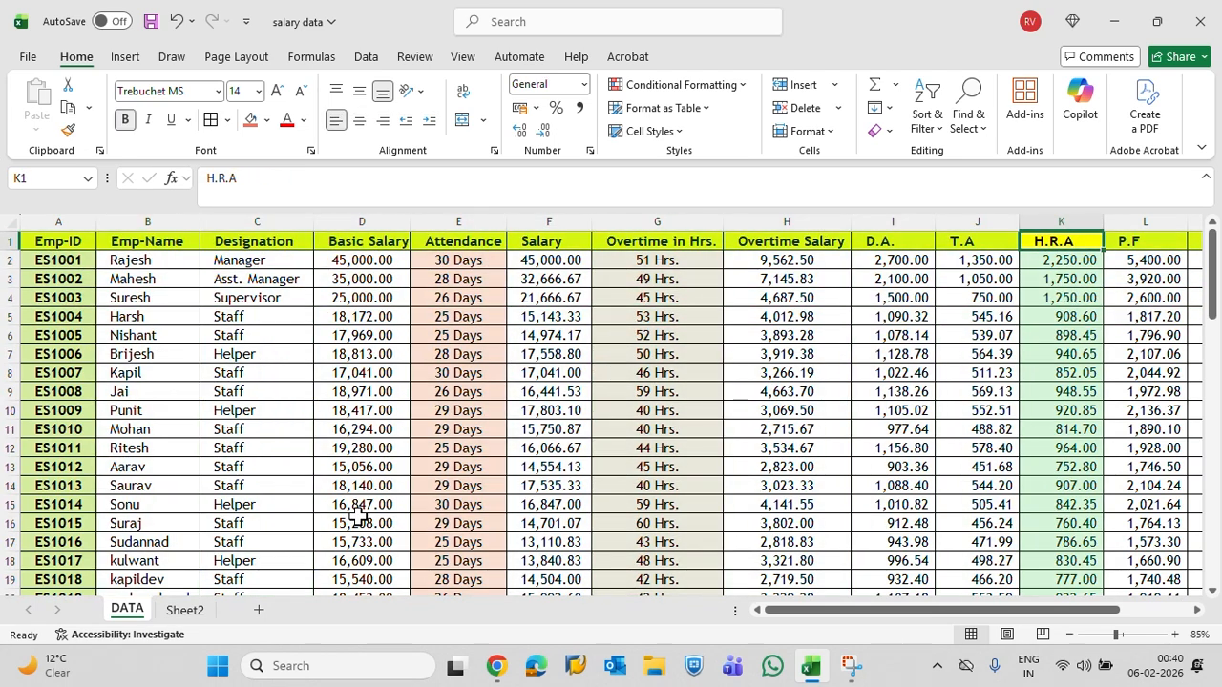
key(ctrl+Home)
key(Up)
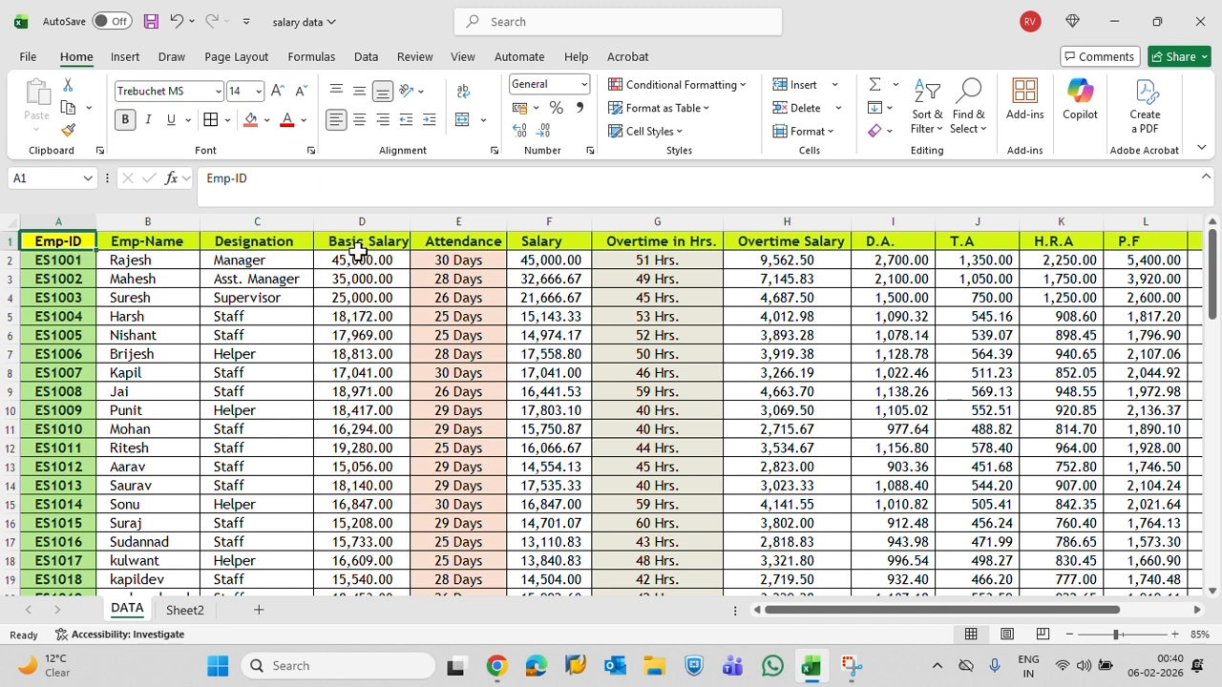
Compare the DATA source table with Sheet2's employee IDs in A2:A6 and the blank result cells B2:N6
drag(69, 246, 1087, 561)
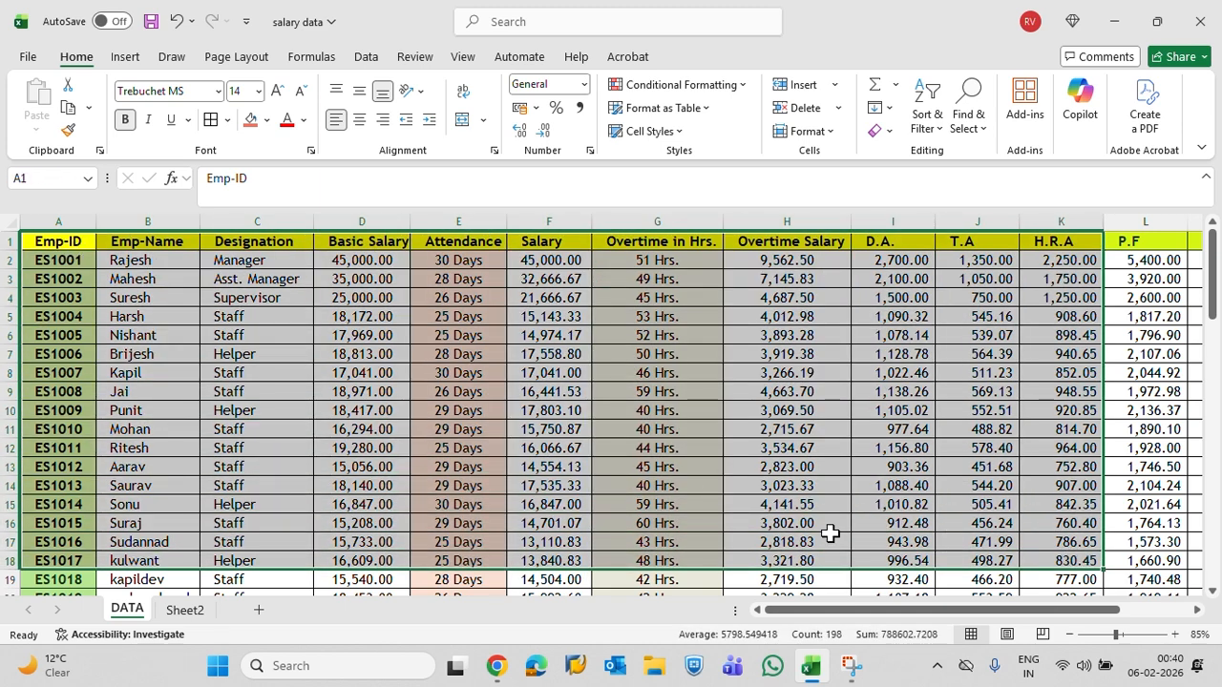
click(185, 609)
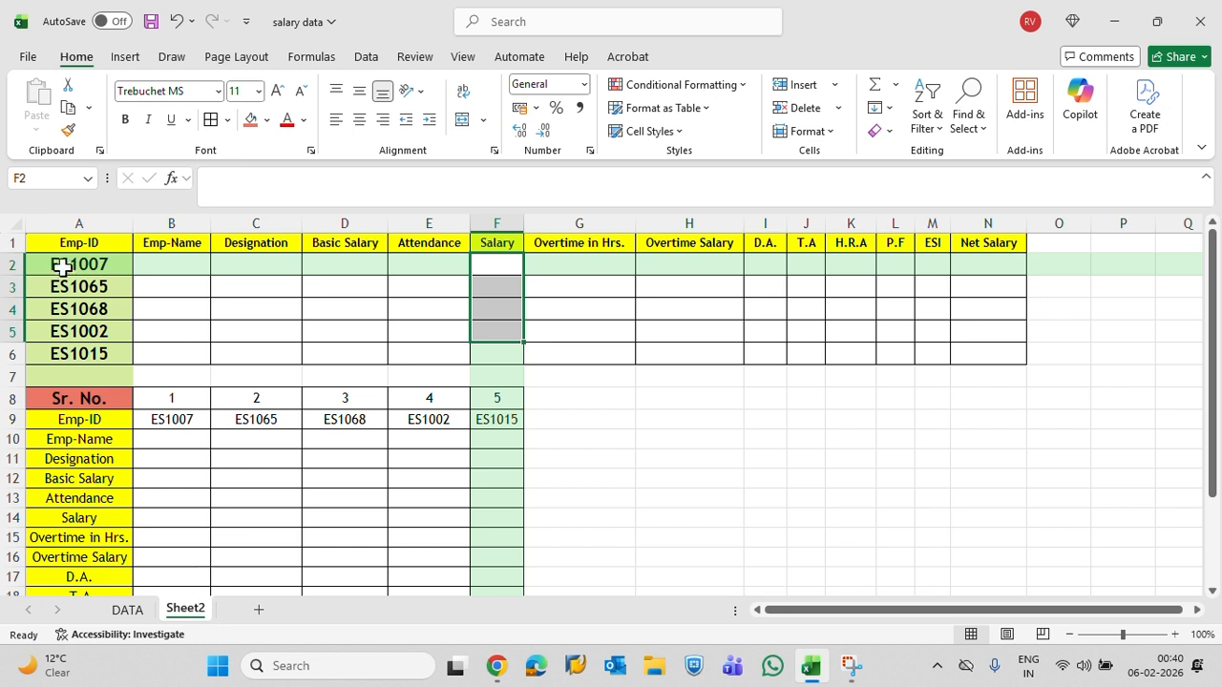
drag(62, 267, 100, 351)
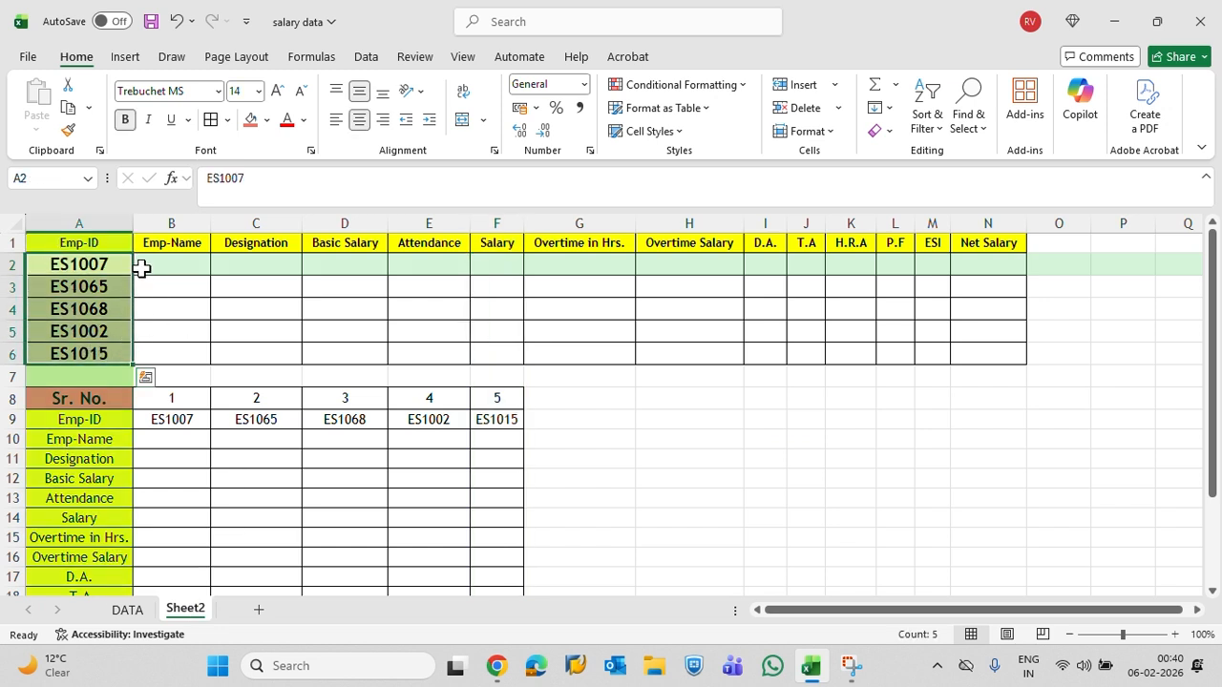
drag(140, 268, 972, 347)
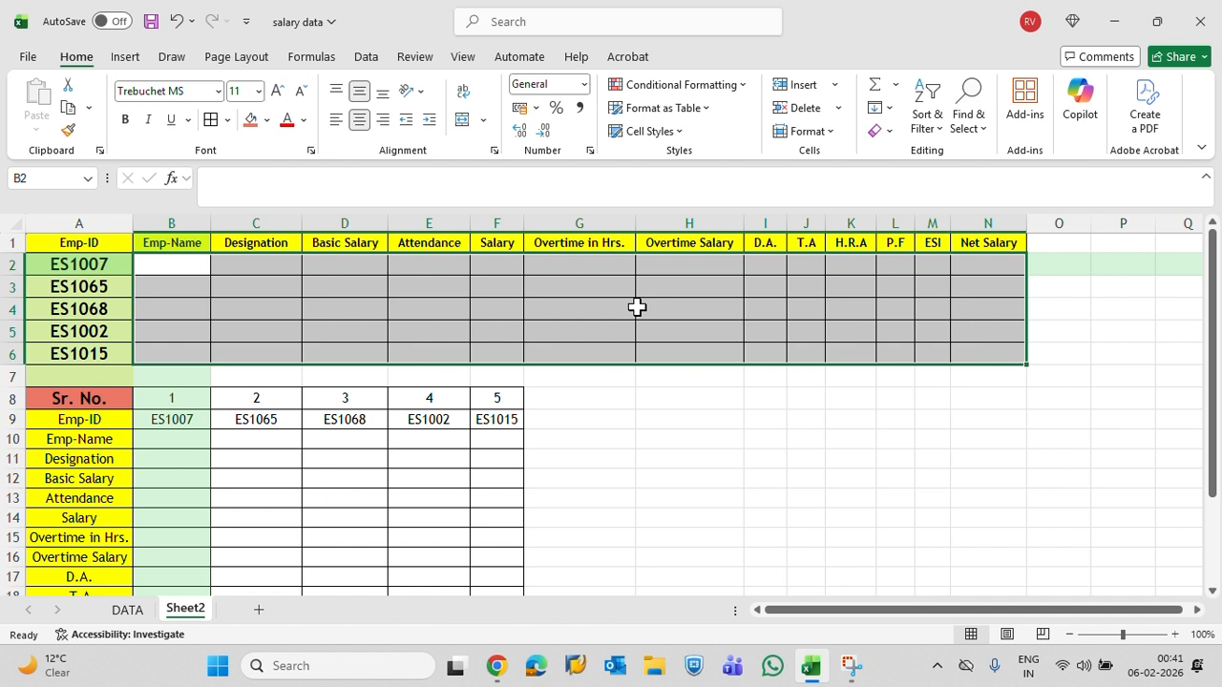
key(ctrl+Home)
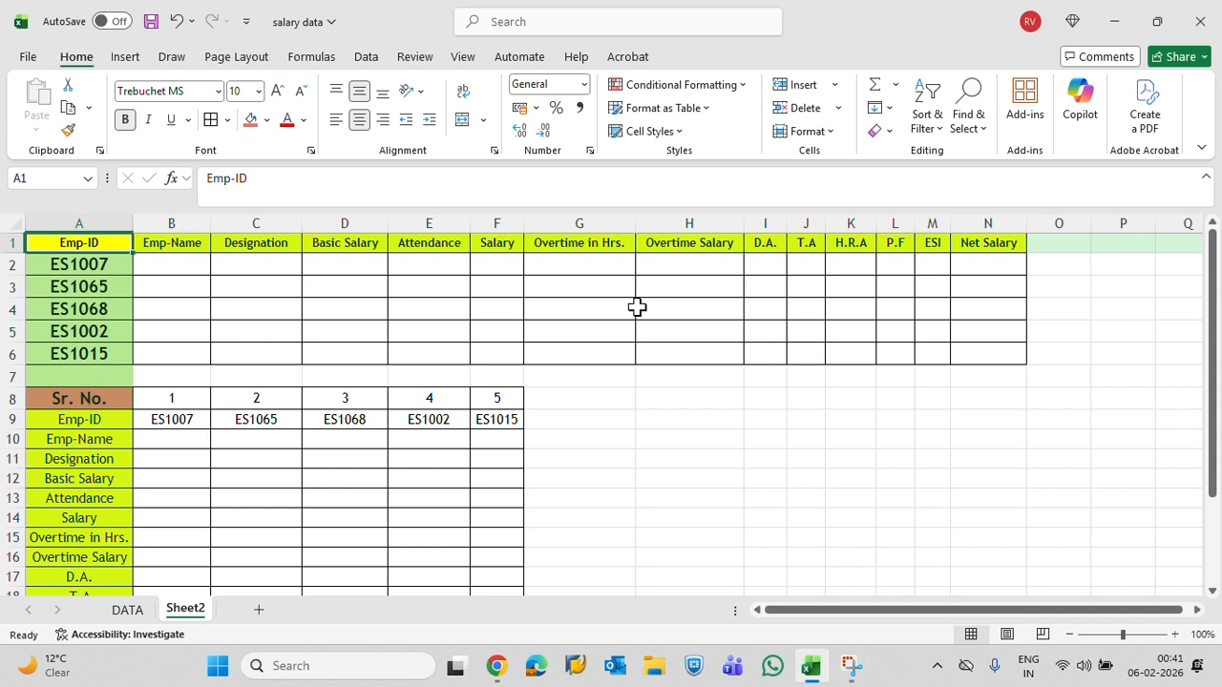
Start a VLOOKUP formula in Sheet2 cell B2 with A2 as the lookup value
key(Right)
key(Down)
text(=)
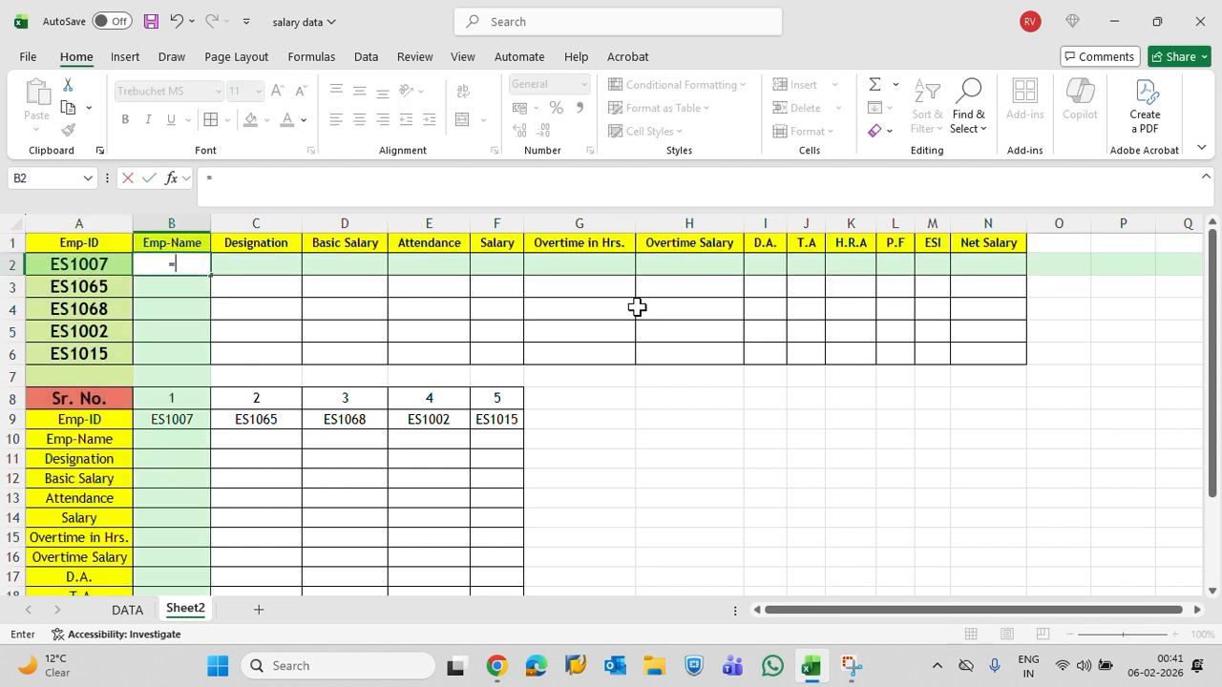
text(vl)
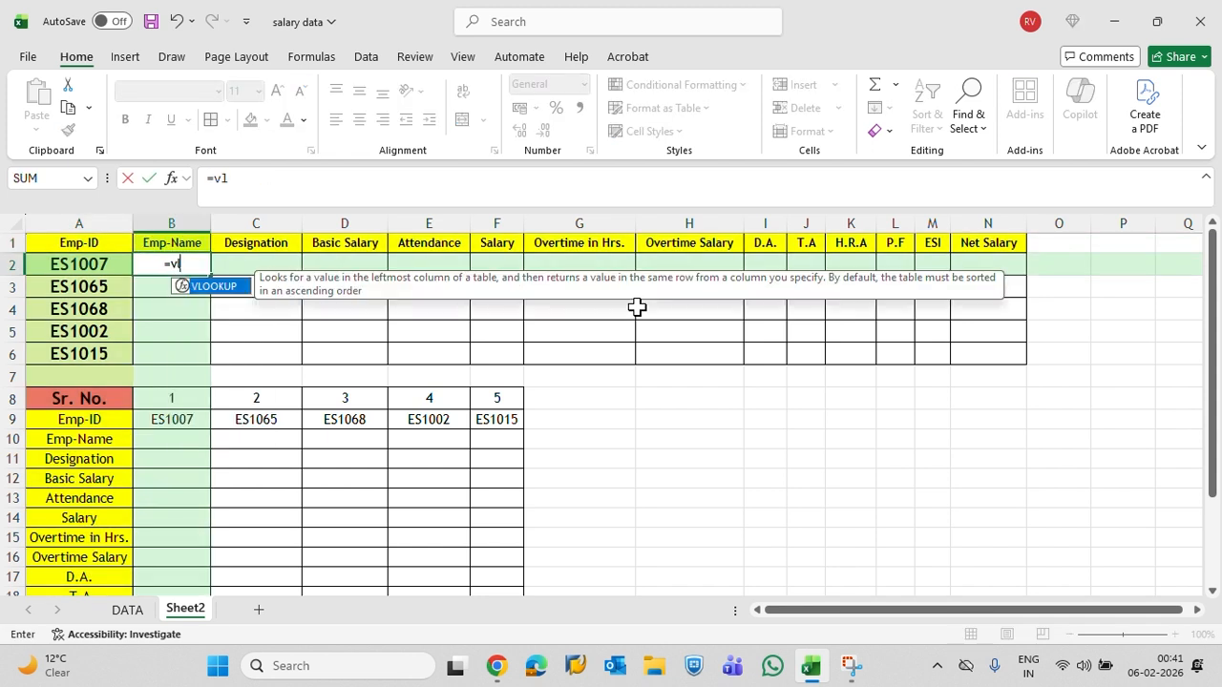
key(Tab)
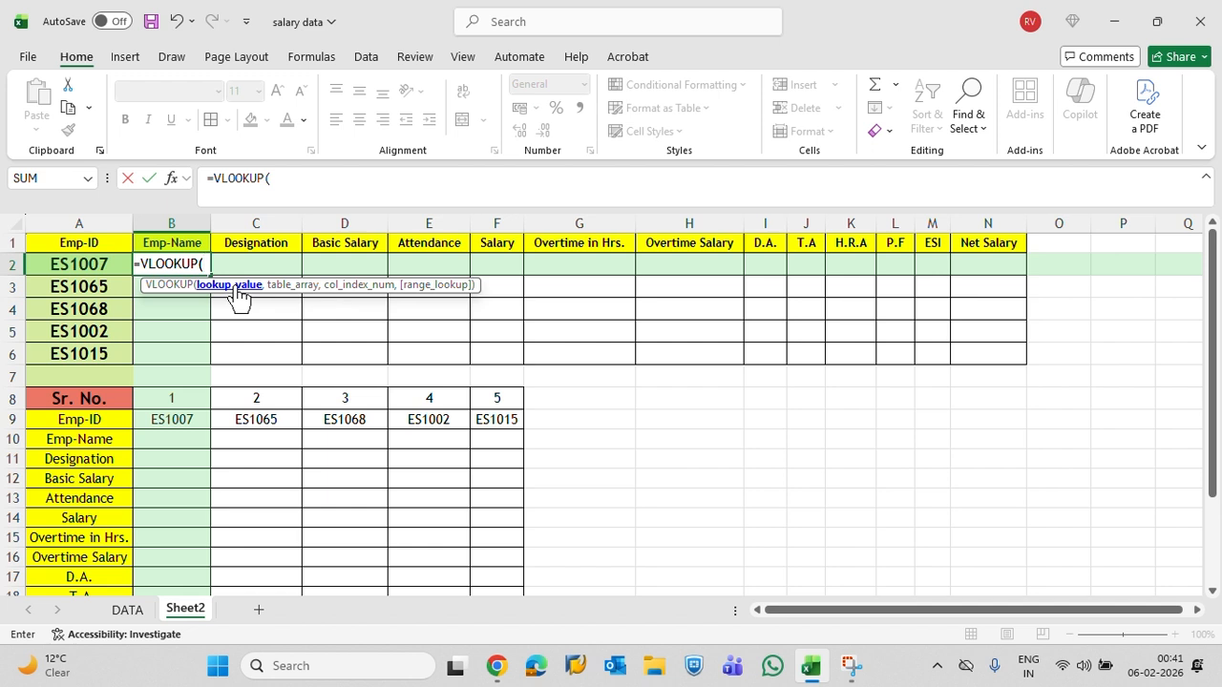
click(74, 258)
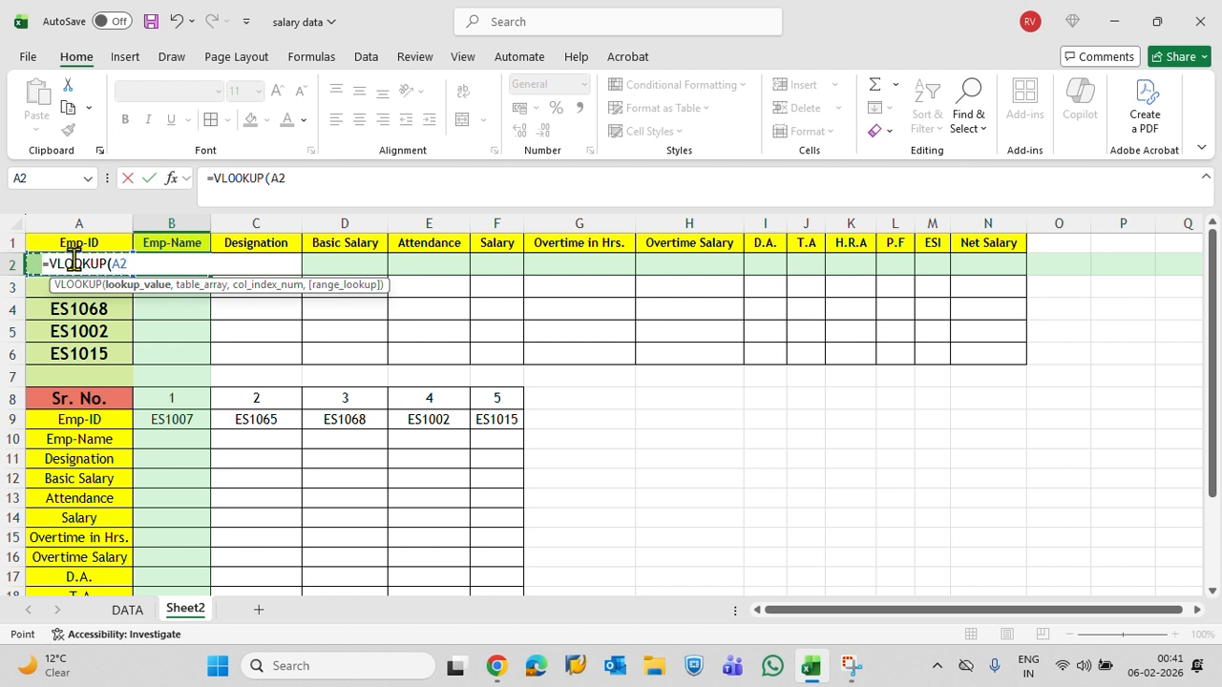
text(,)
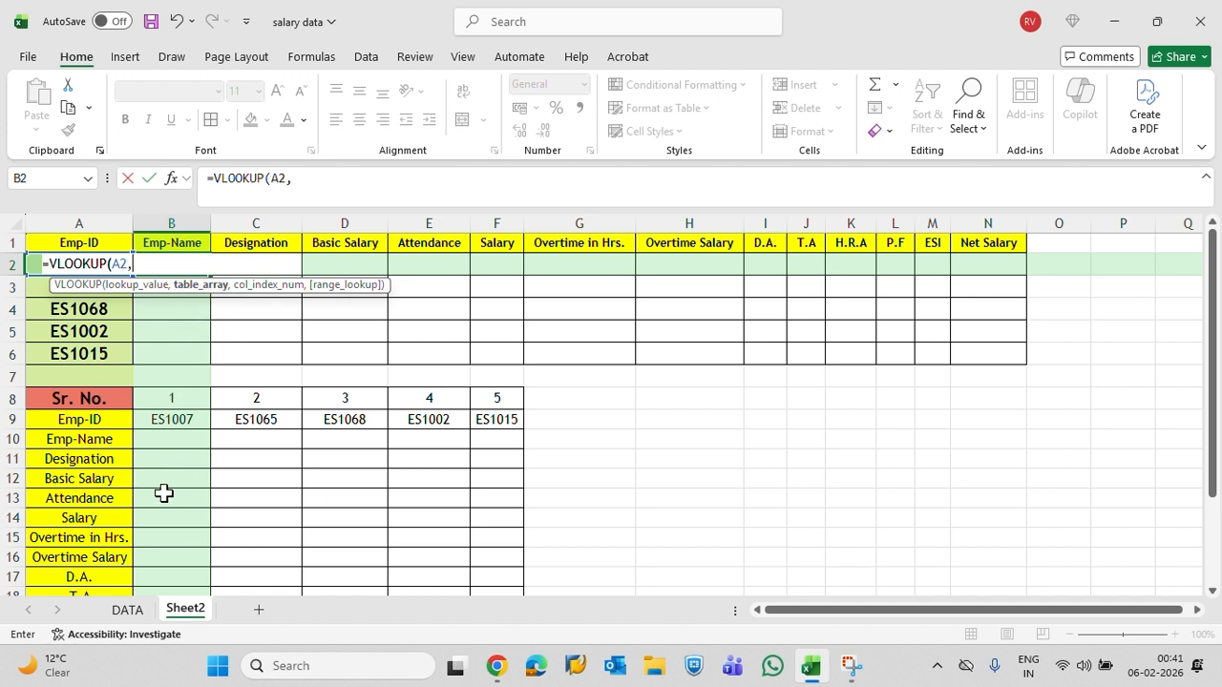
Complete the B2 VLOOKUP with table array DATA!A:B, column index 2 and exact match 0
click(127, 609)
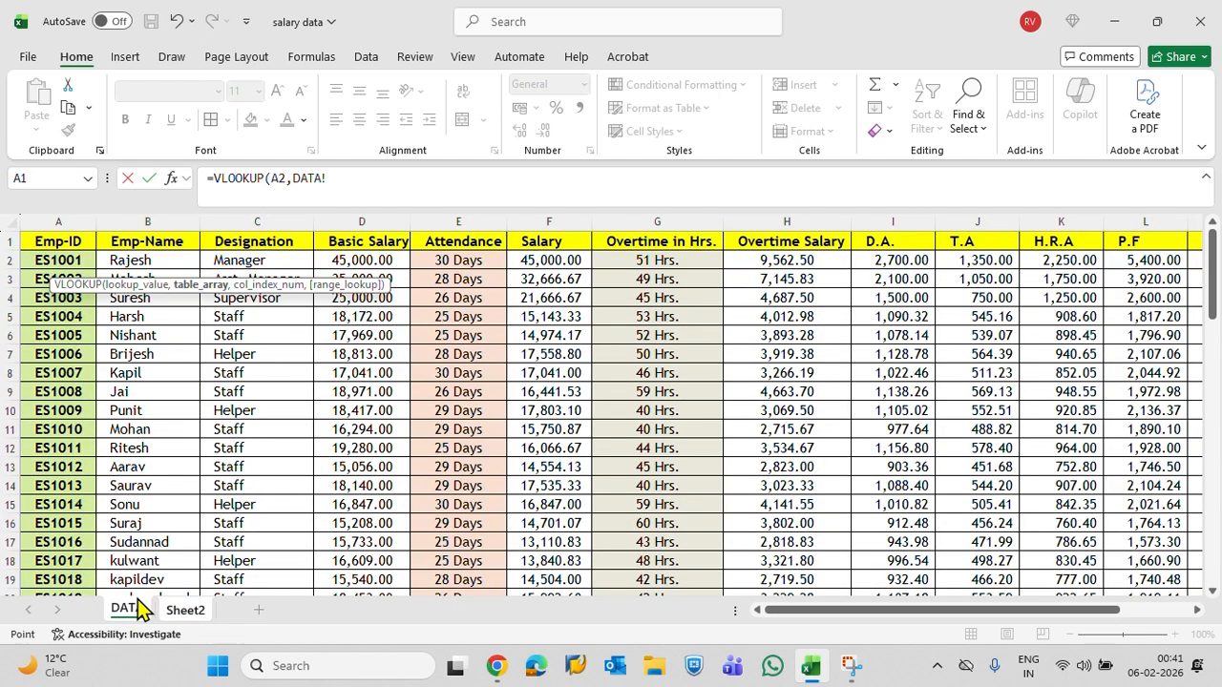
click(67, 222)
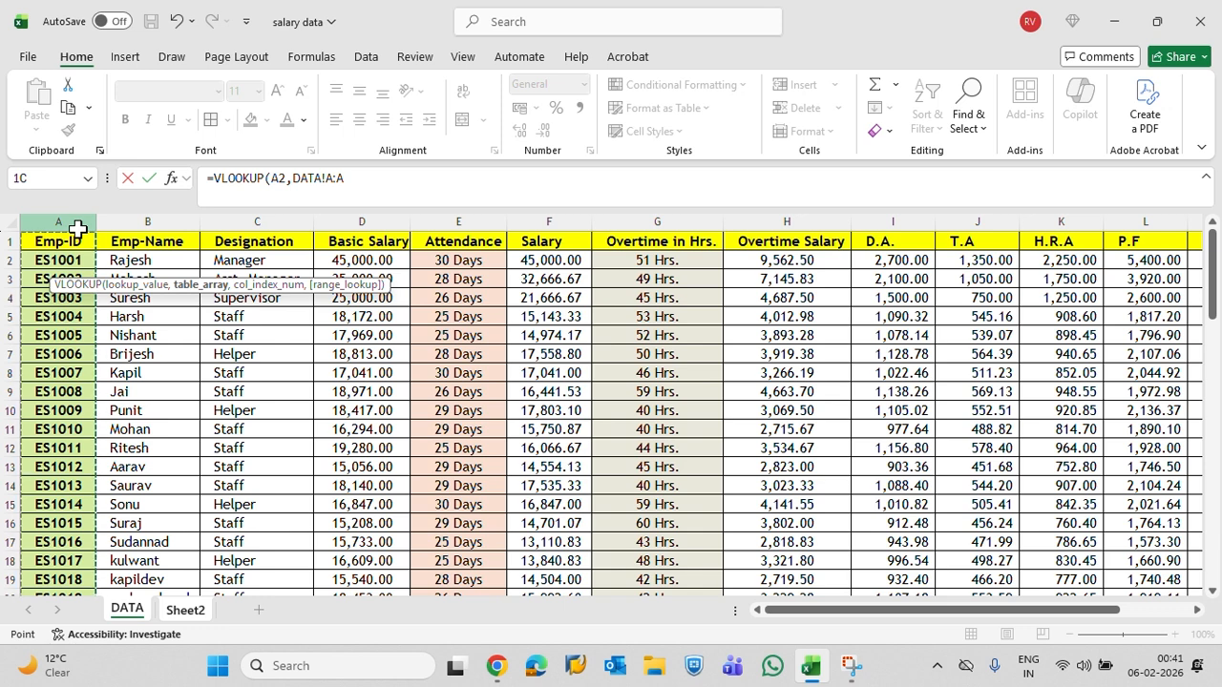
drag(77, 227, 121, 243)
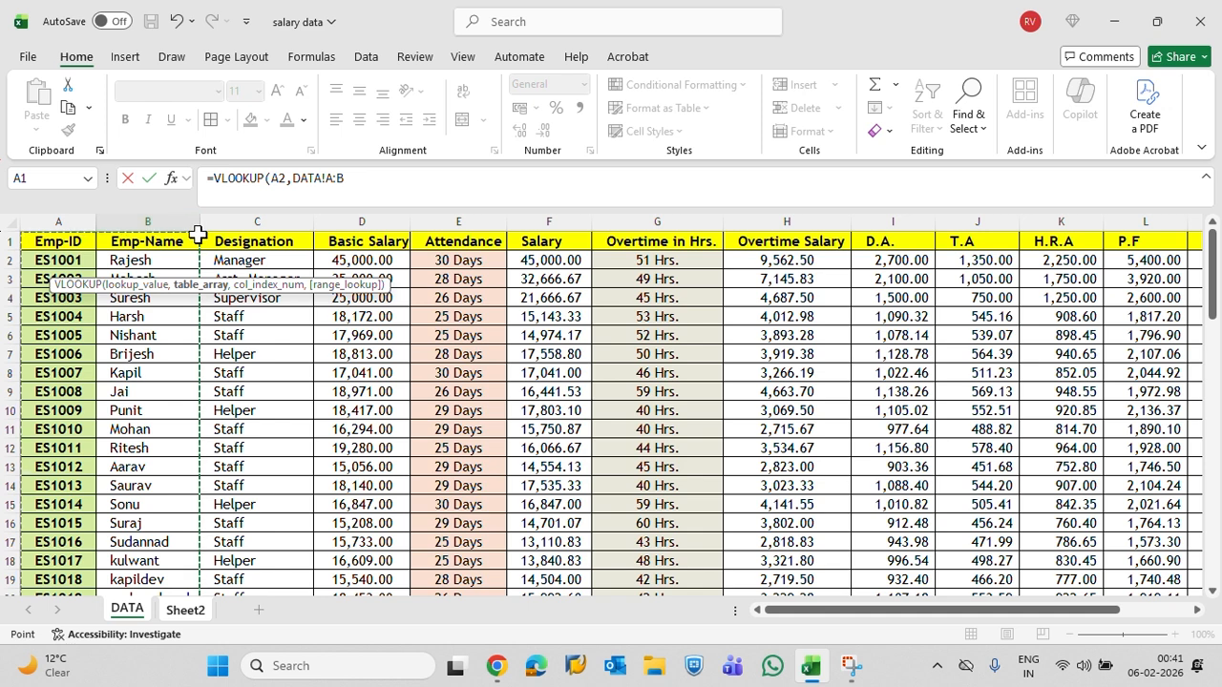
text(,)
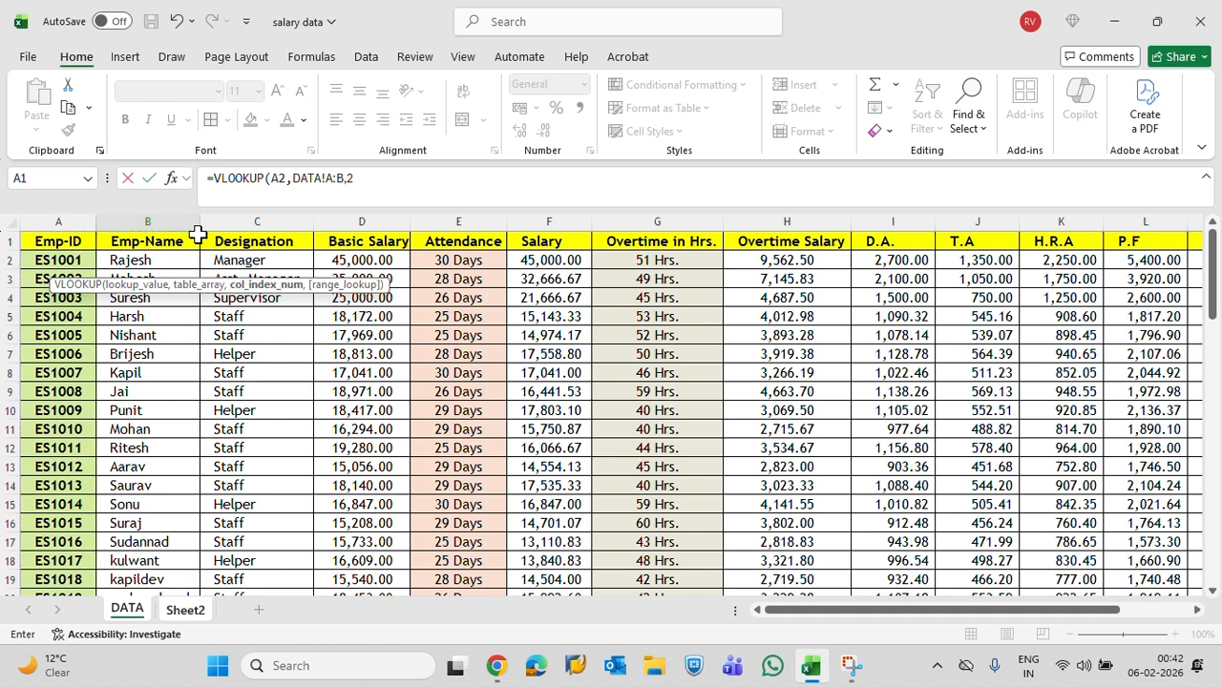
text(2,)
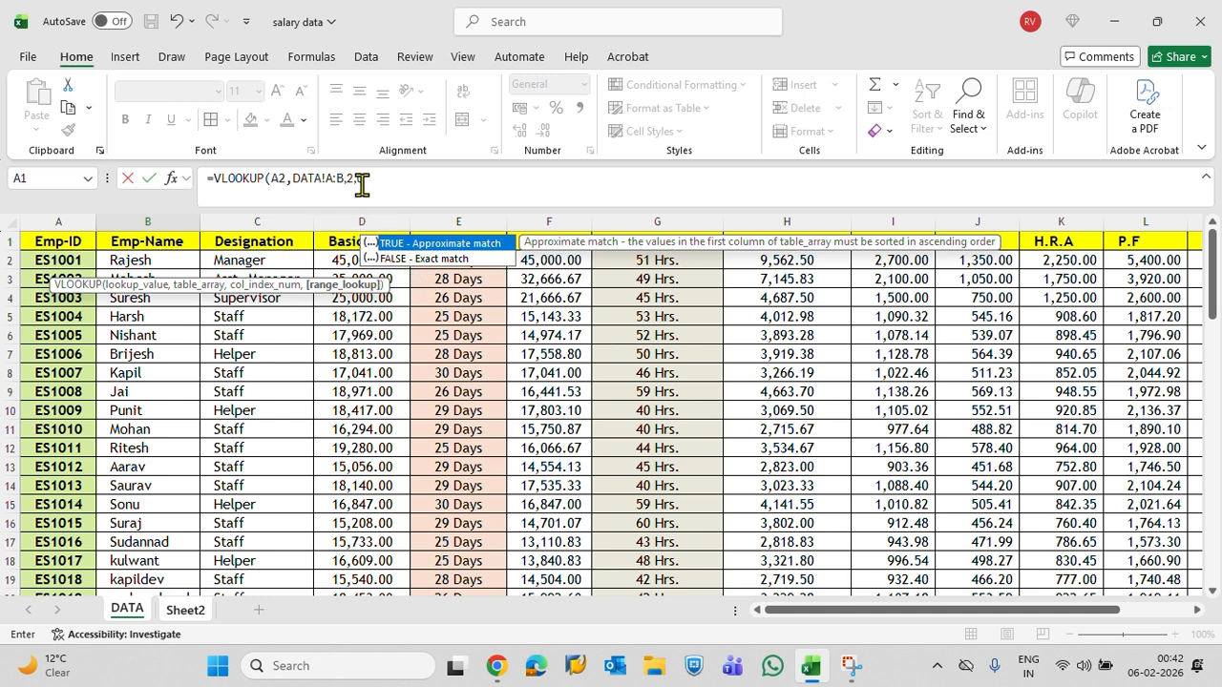
text(0)
key(Return)
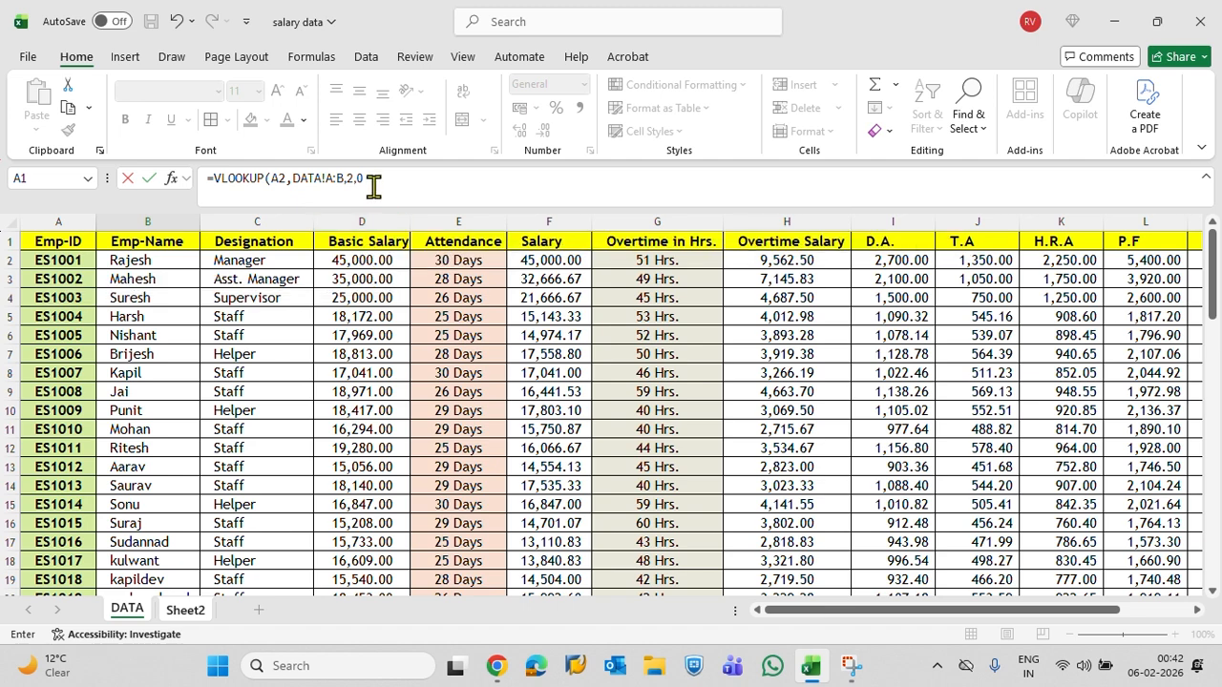
key(Return)
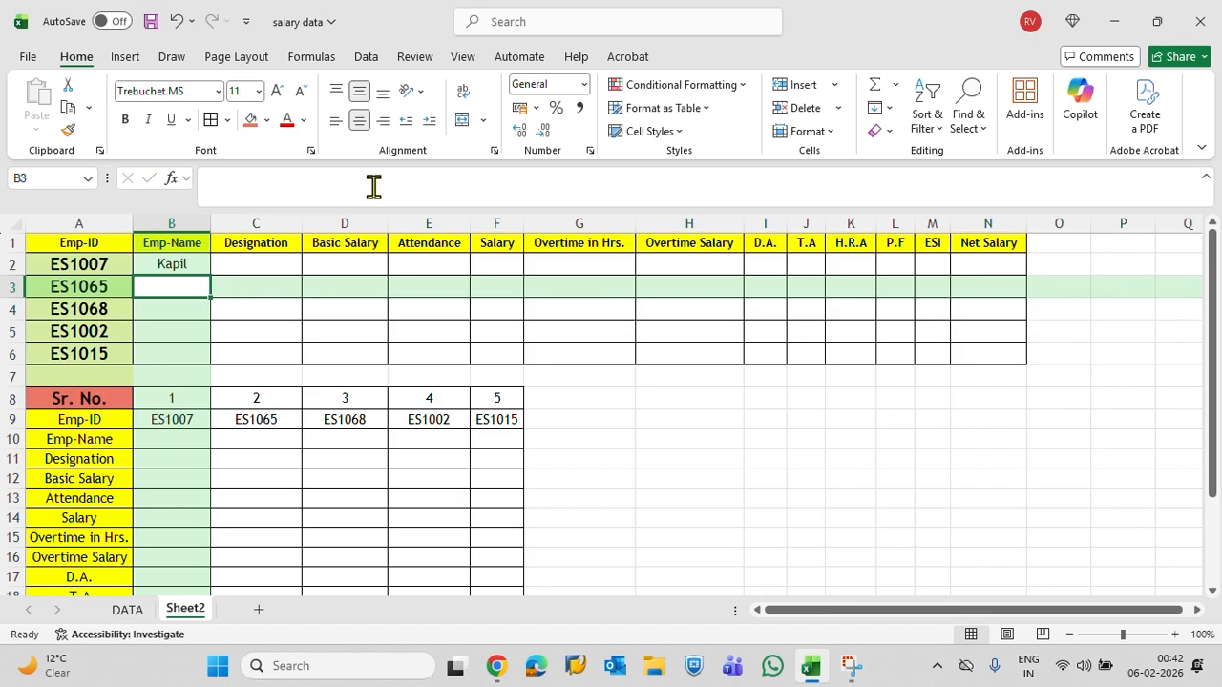
Check the Emp-Name lookup in B2 against the employee ID in A2, leaving B2 selected
click(116, 268)
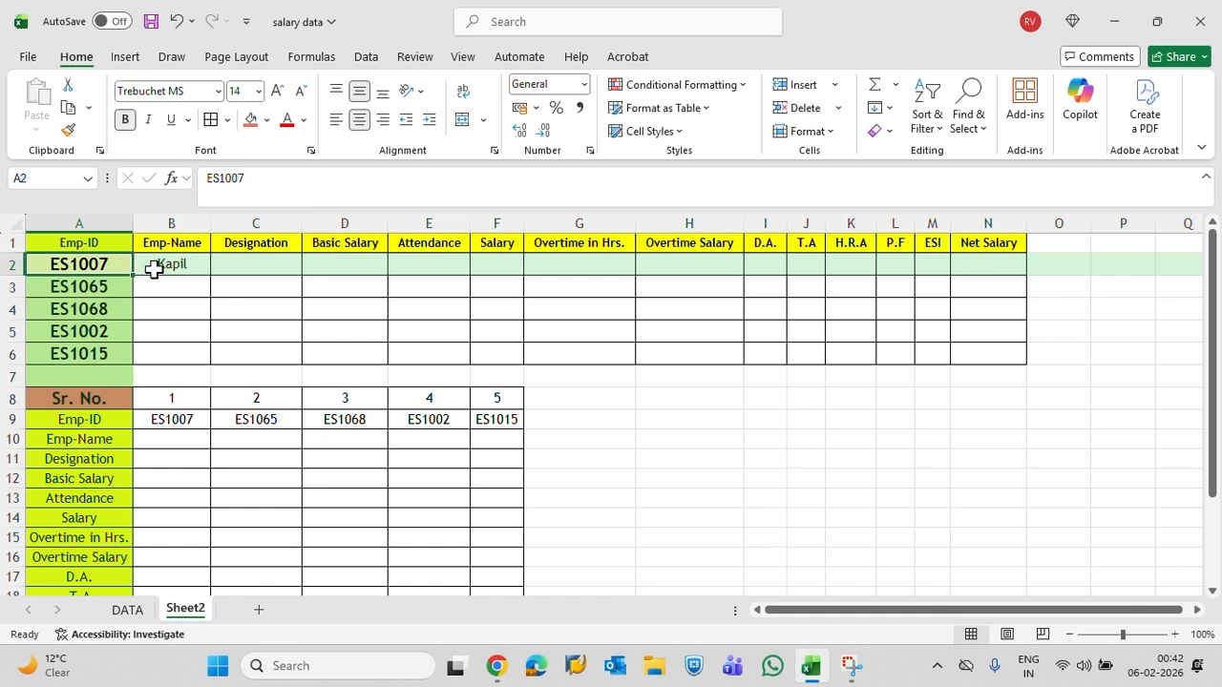
click(158, 268)
click(98, 266)
click(168, 266)
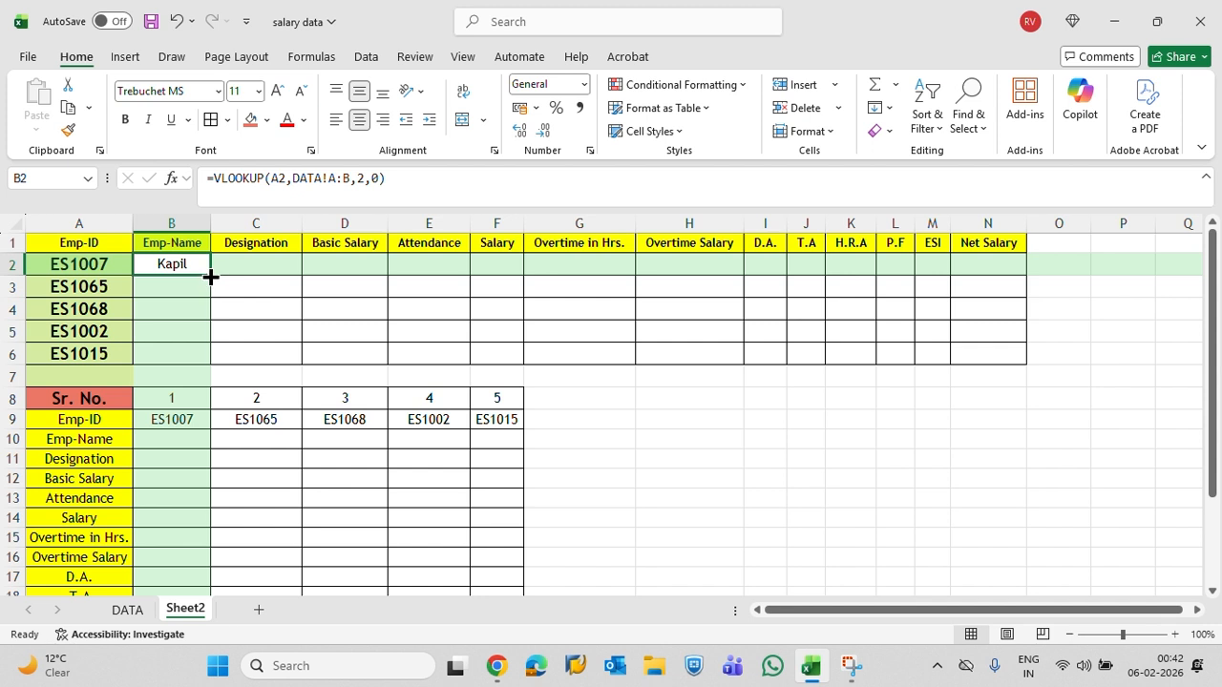
Fill the single-column Emp-Name VLOOKUP from B2 down through B6
drag(210, 277, 210, 363)
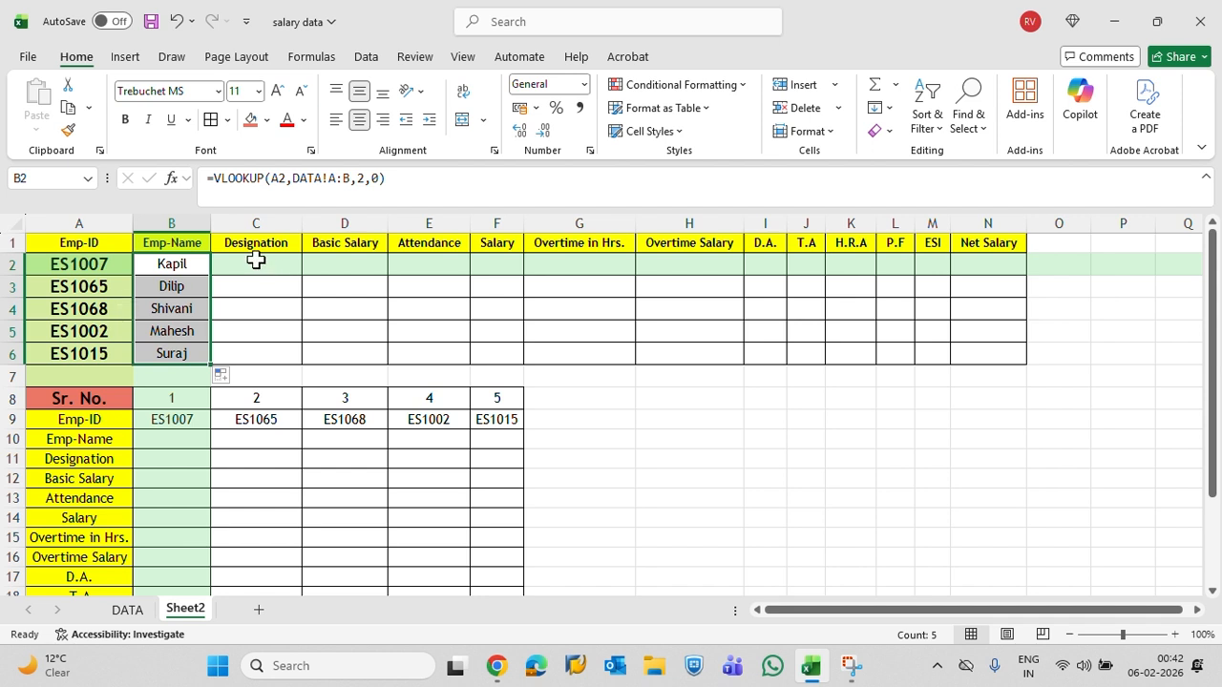
drag(437, 171, 201, 179)
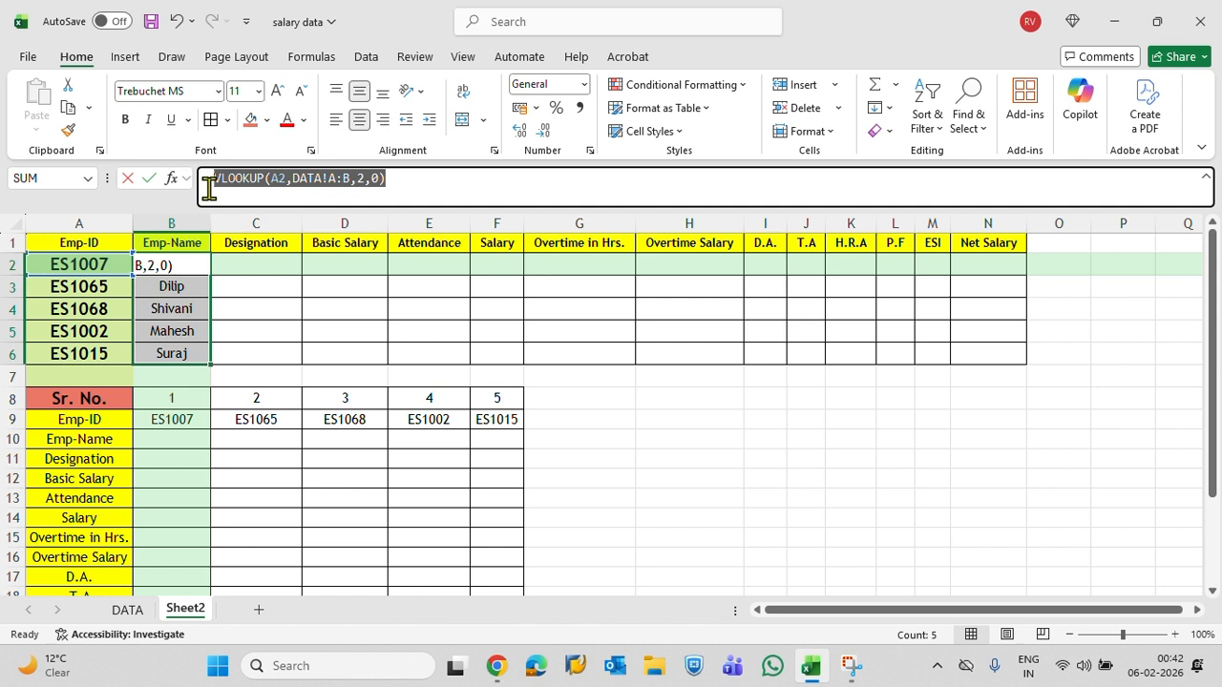
text(=)
click(225, 268)
click(187, 263)
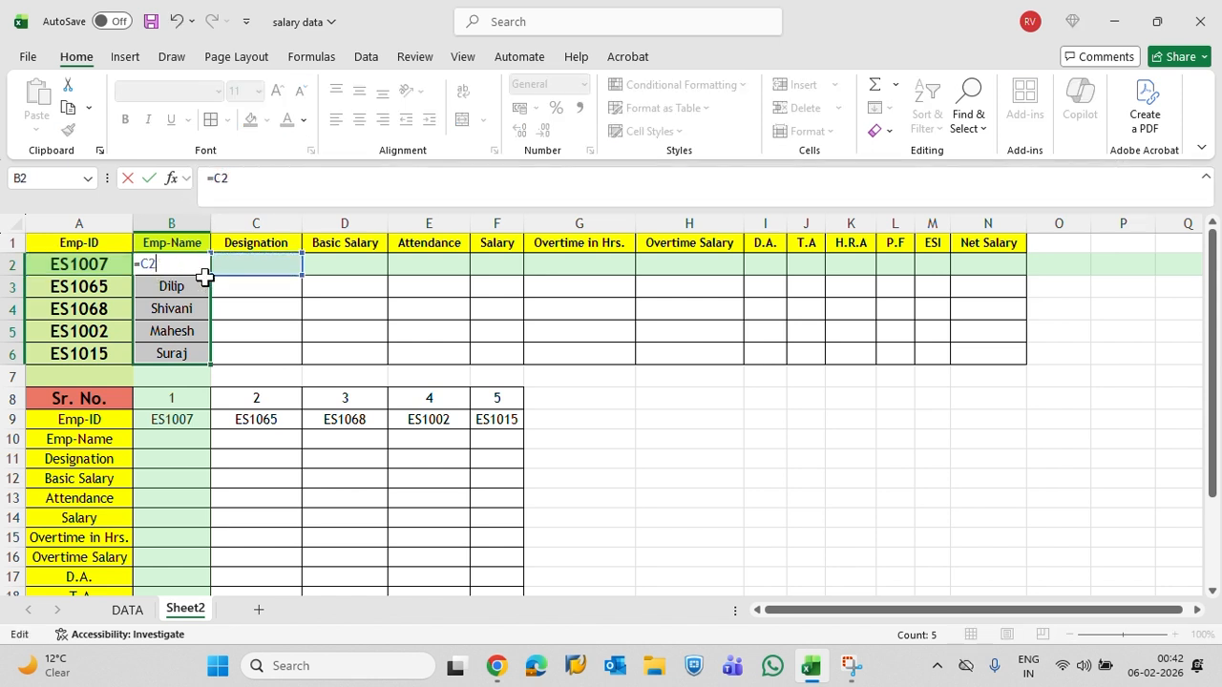
key(ctrl+z)
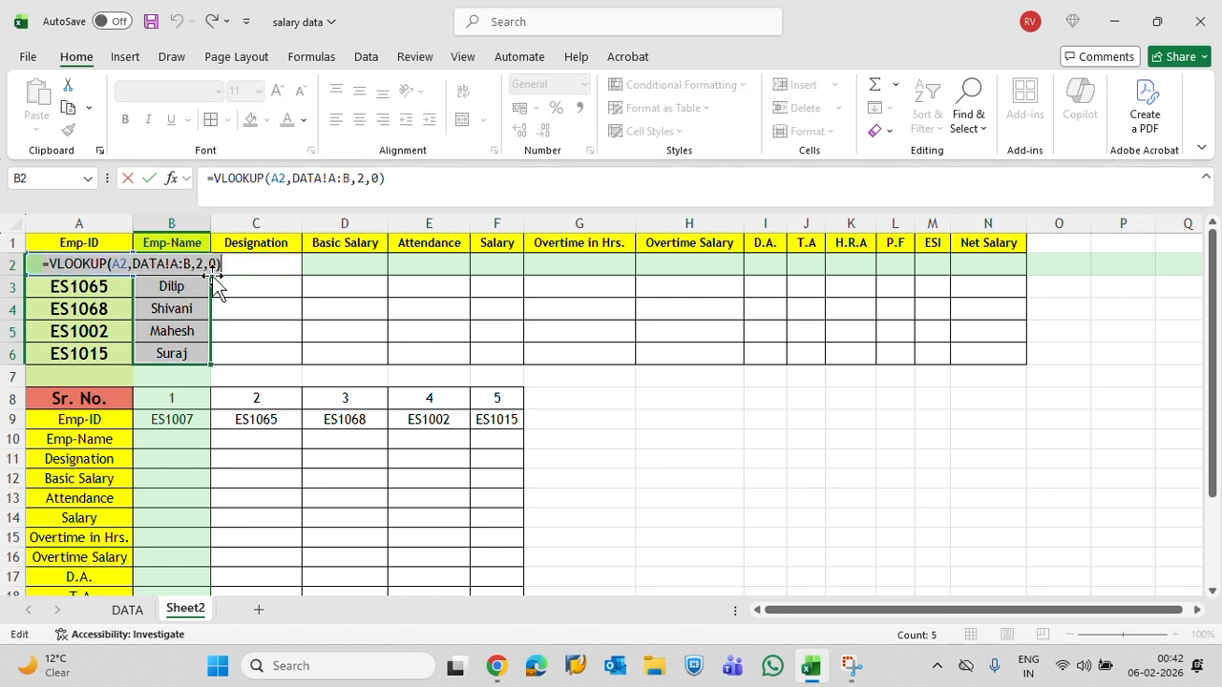
key(Escape)
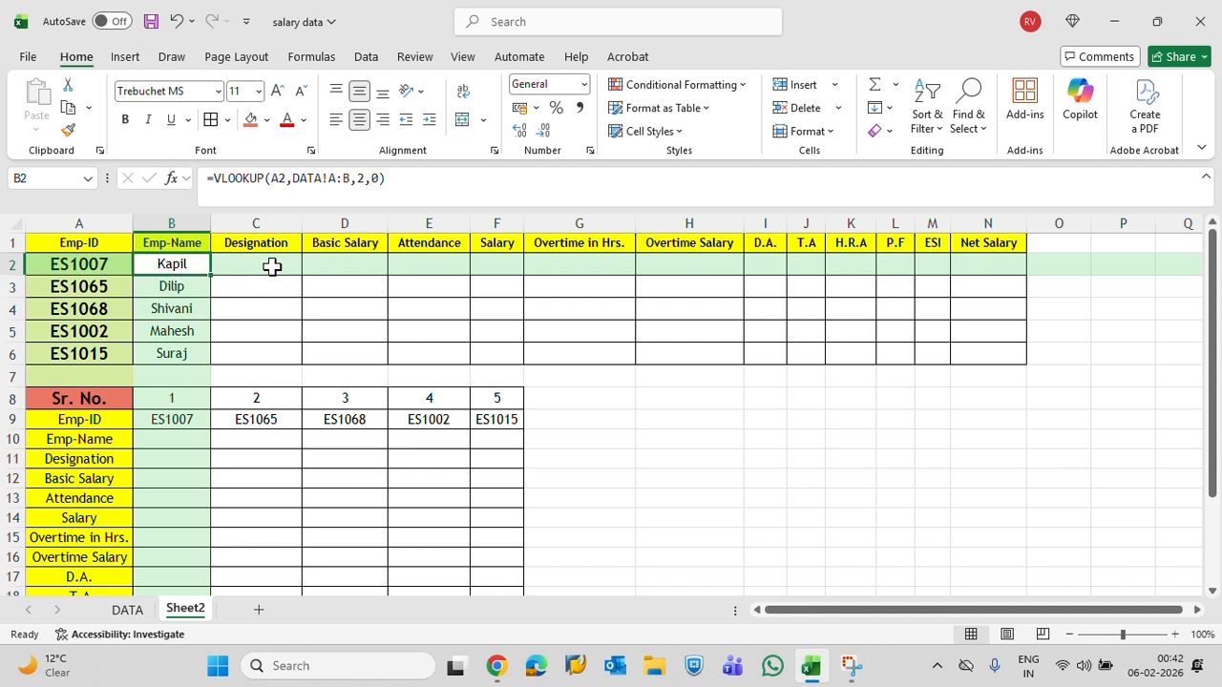
Clear the contents of the result range B2:N6 and select the empty cell B2
click(275, 265)
click(346, 259)
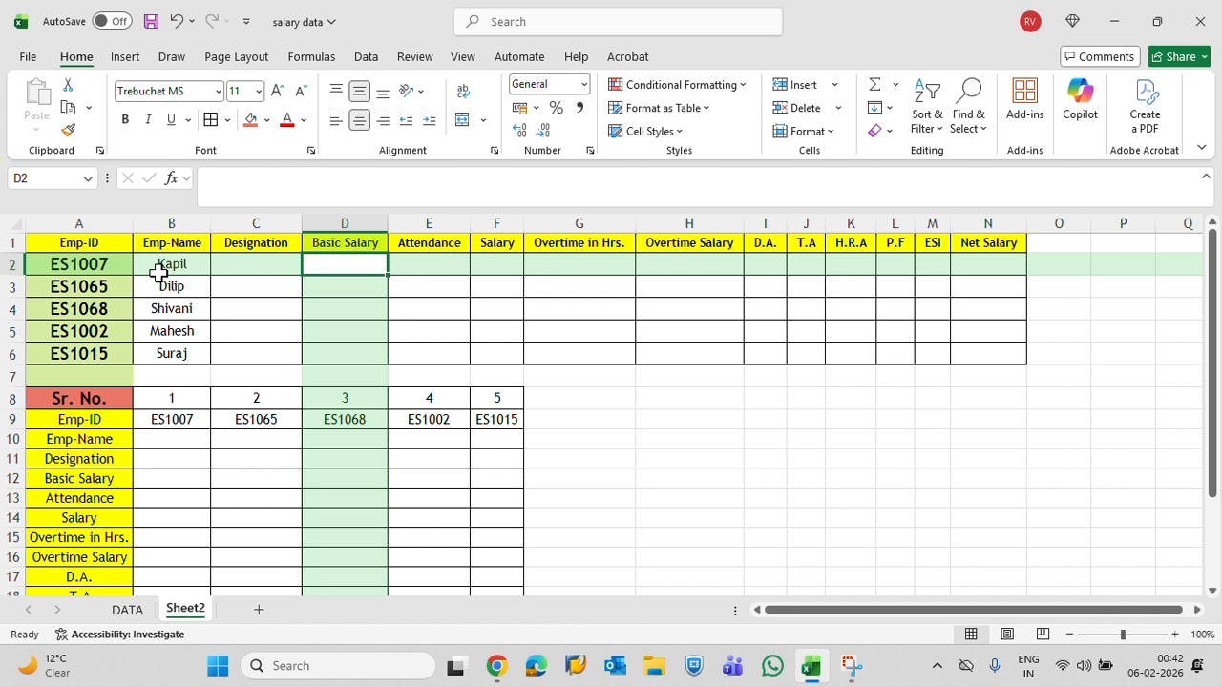
drag(160, 274, 975, 356)
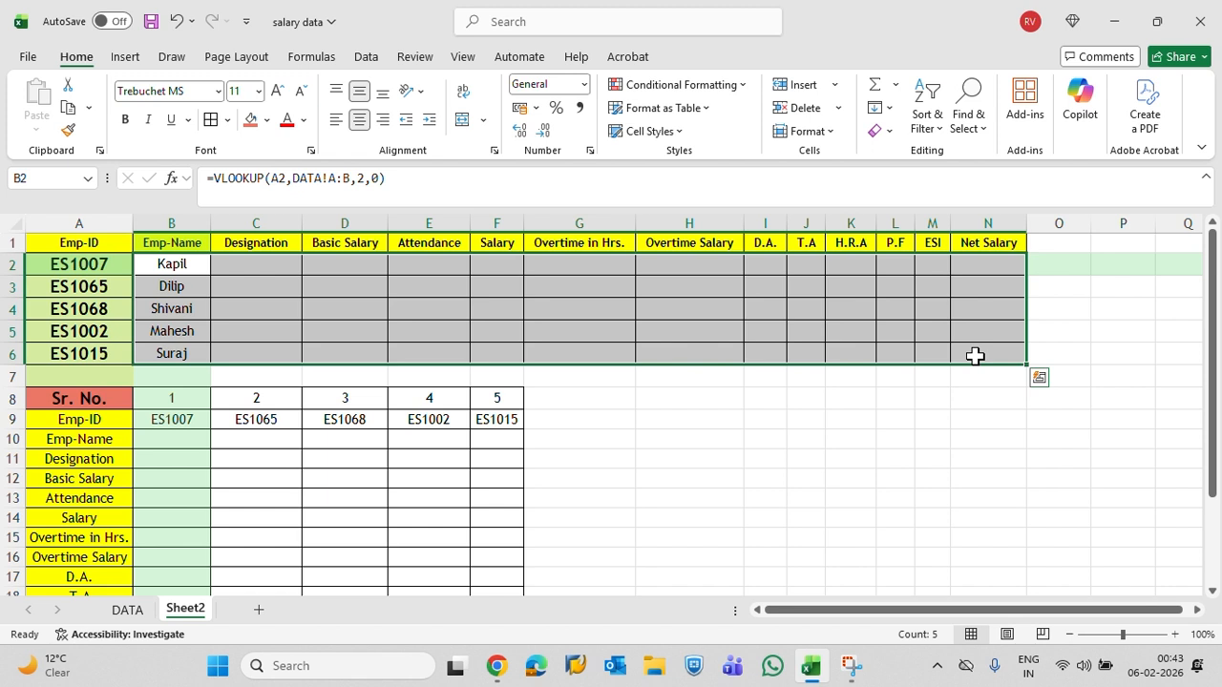
key(Delete)
key(Up)
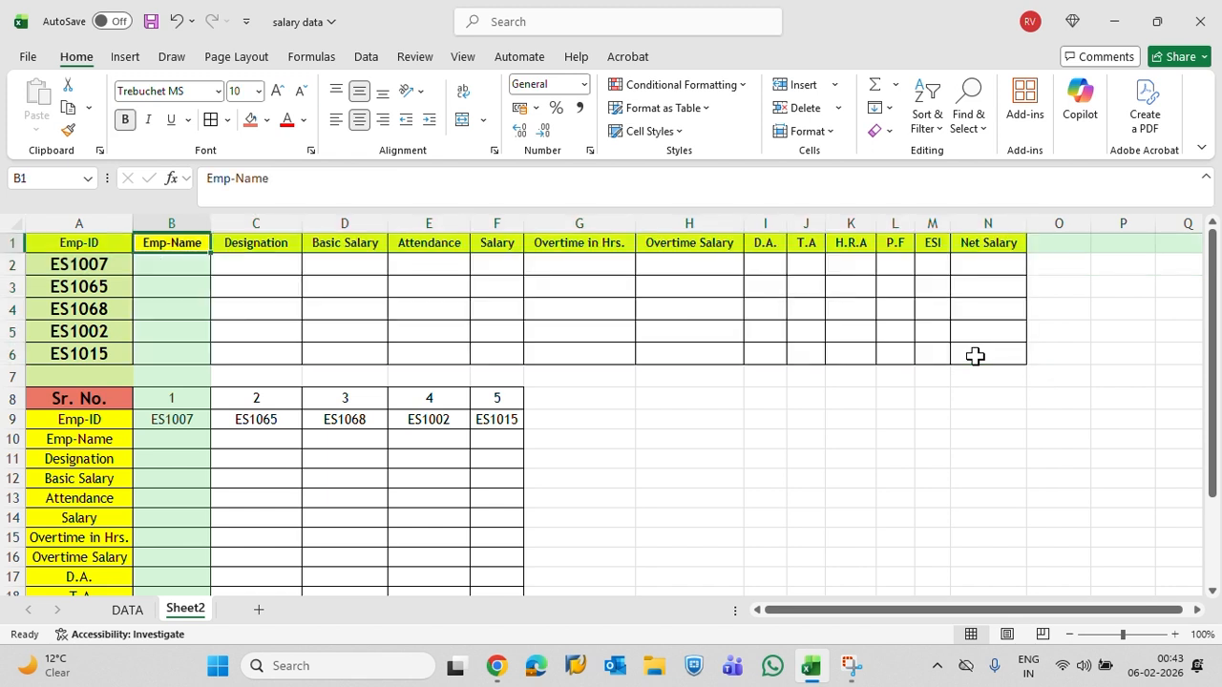
key(Down)
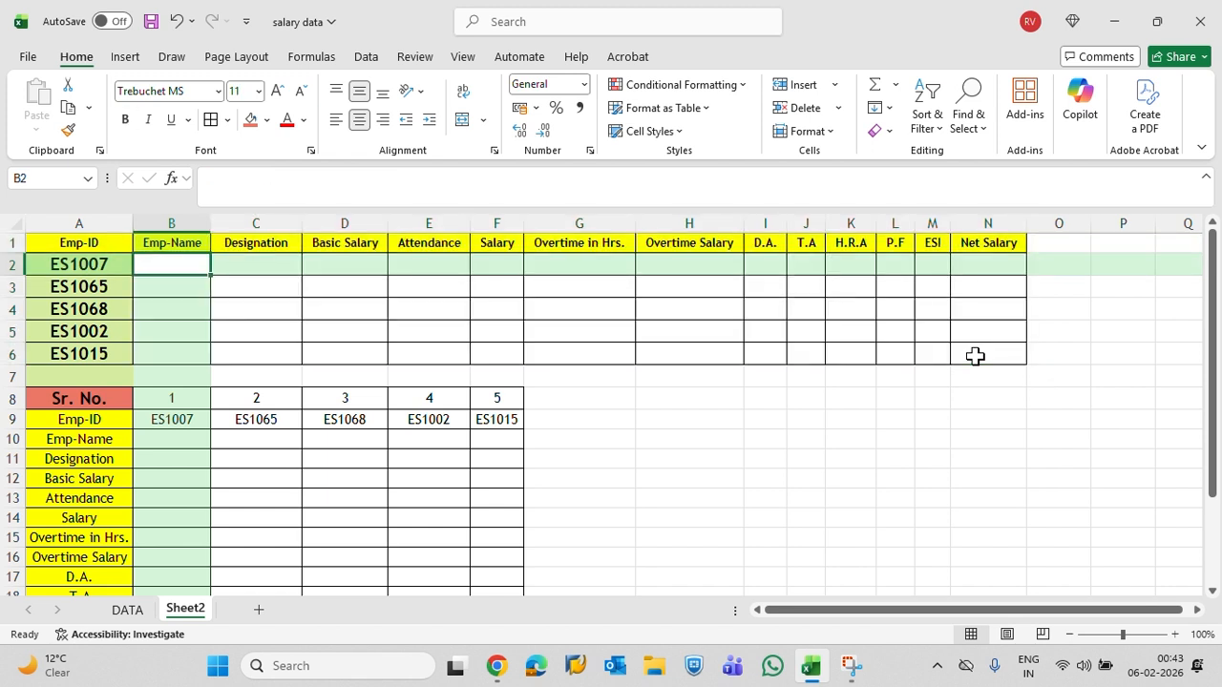
Start a new VLOOKUP in B2 with A2 as lookup value and DATA!A:N as table array
text(=vl)
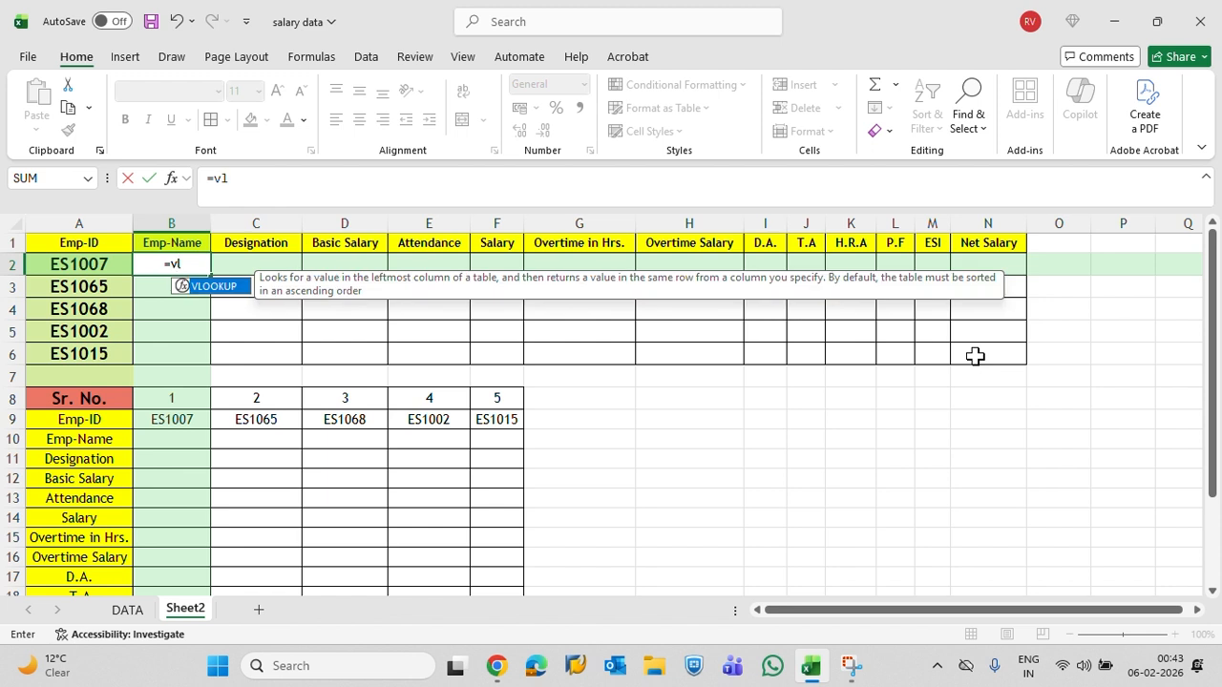
key(Tab)
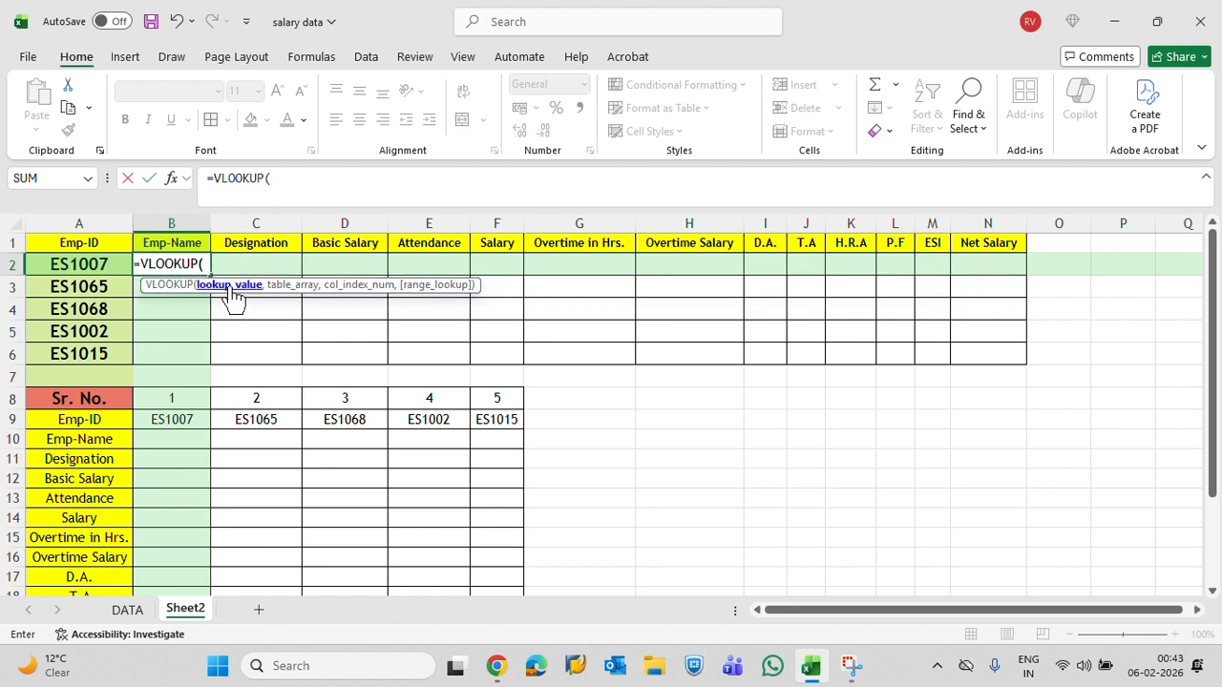
click(73, 263)
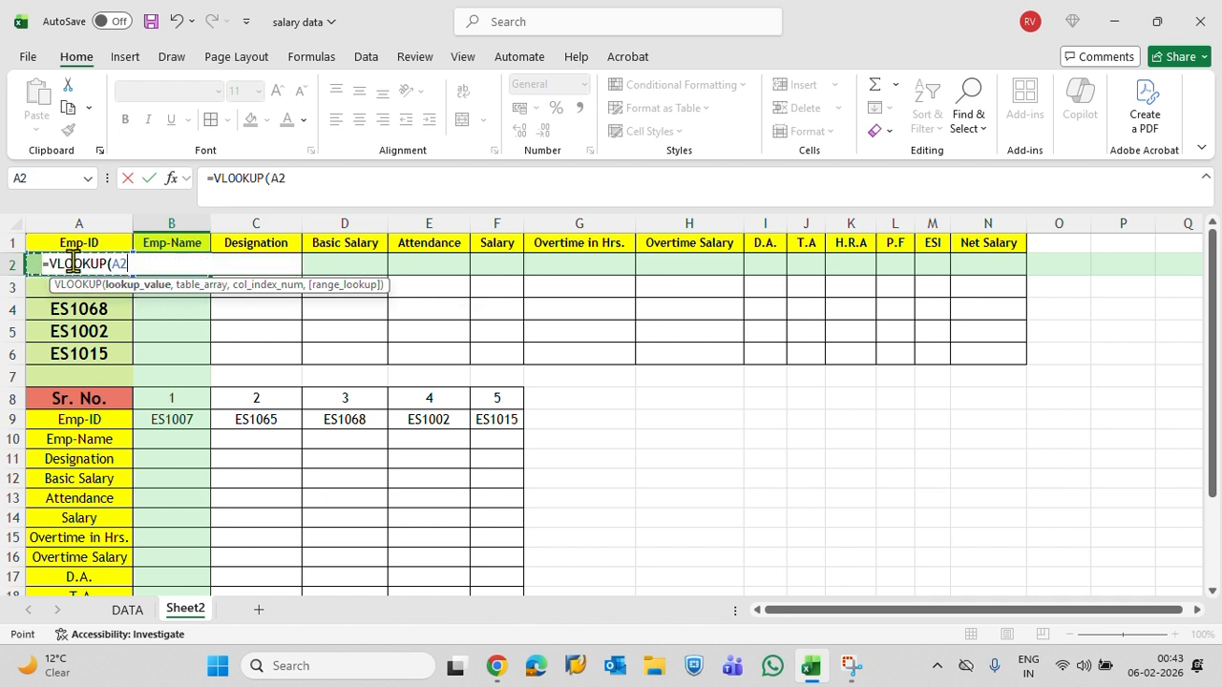
text(,)
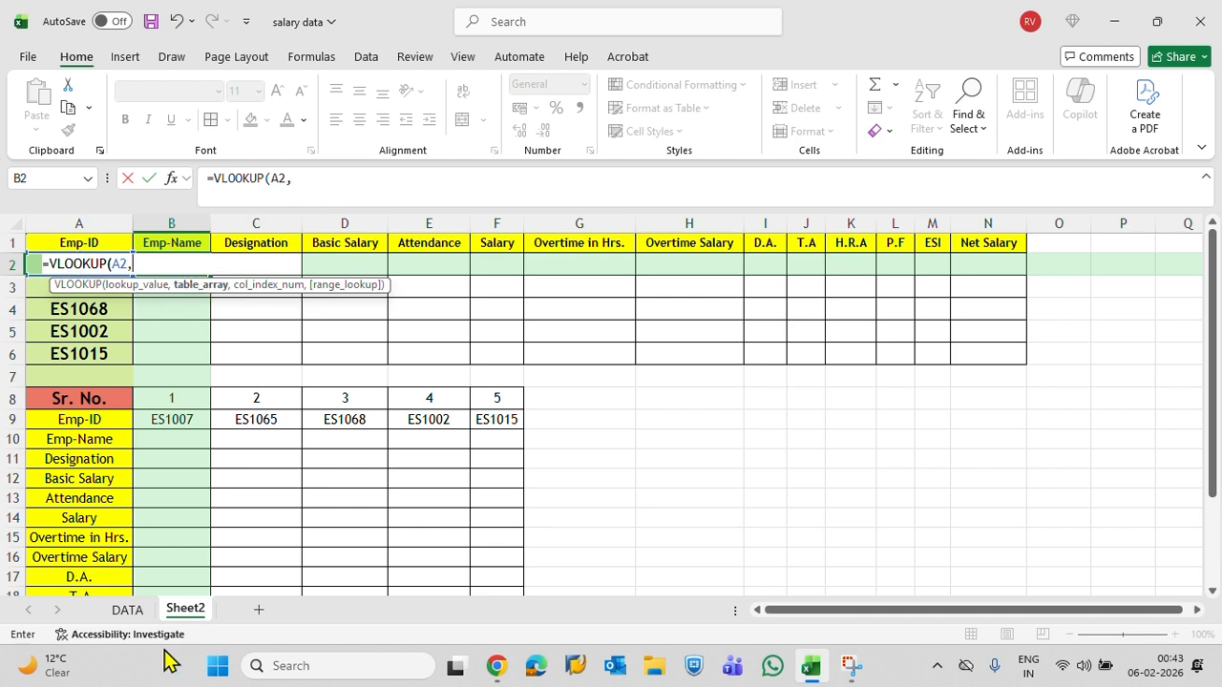
click(133, 613)
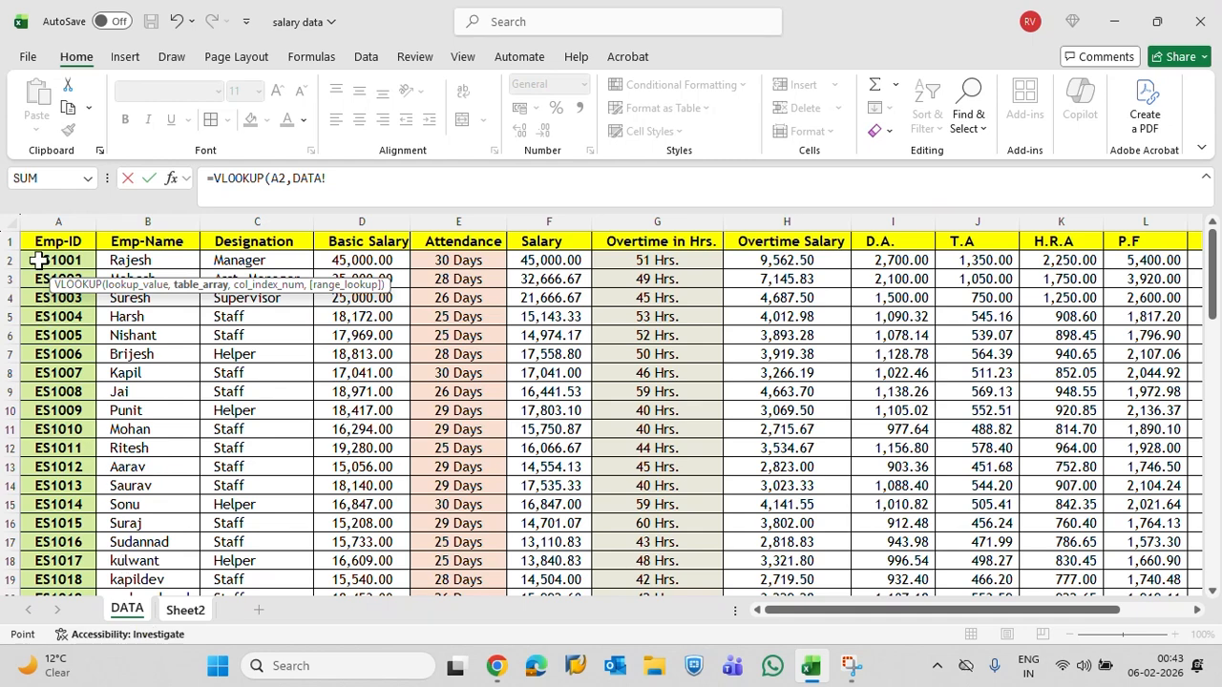
drag(53, 223, 1064, 246)
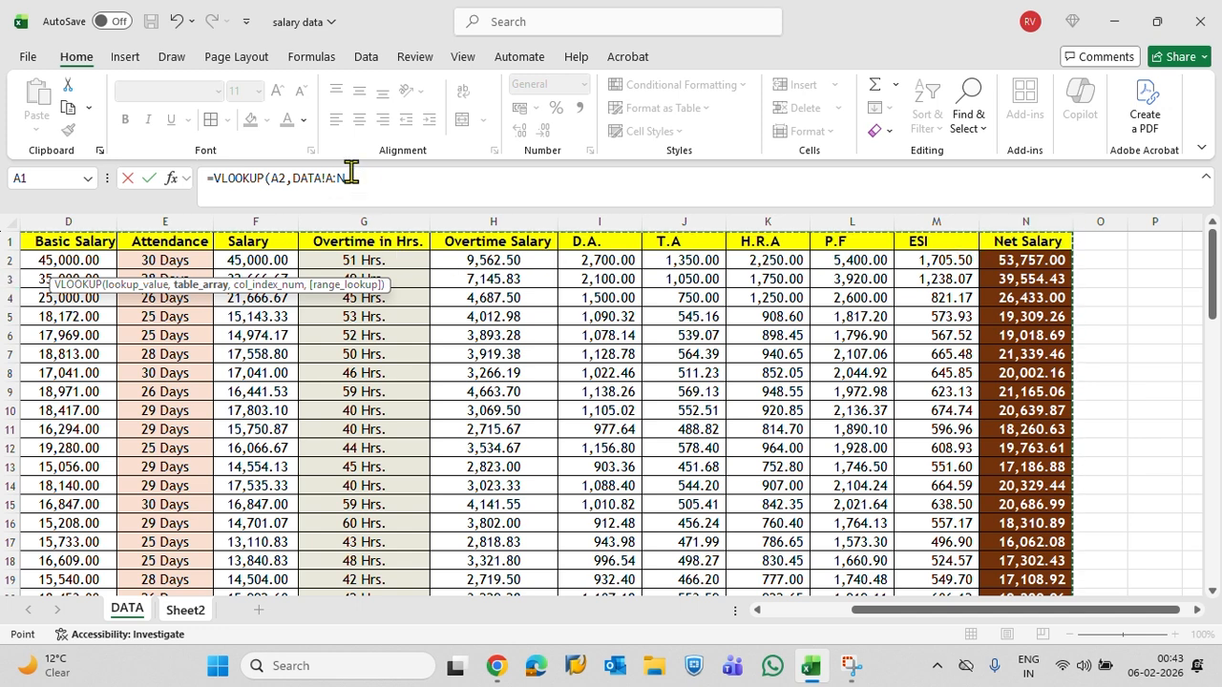
text(,)
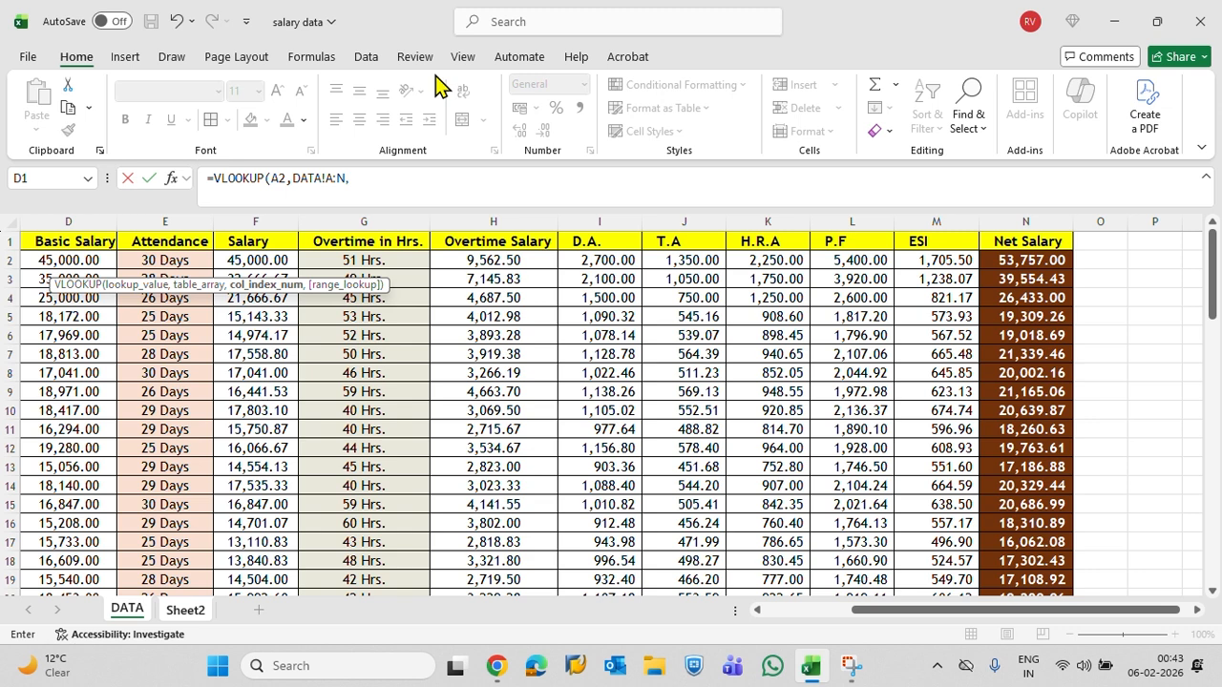
text({)
Enter the array {2,3,4,5,6,7,8,9,10,11,12,13,14} as the VLOOKUP's column index argument
drag(870, 619, 731, 637)
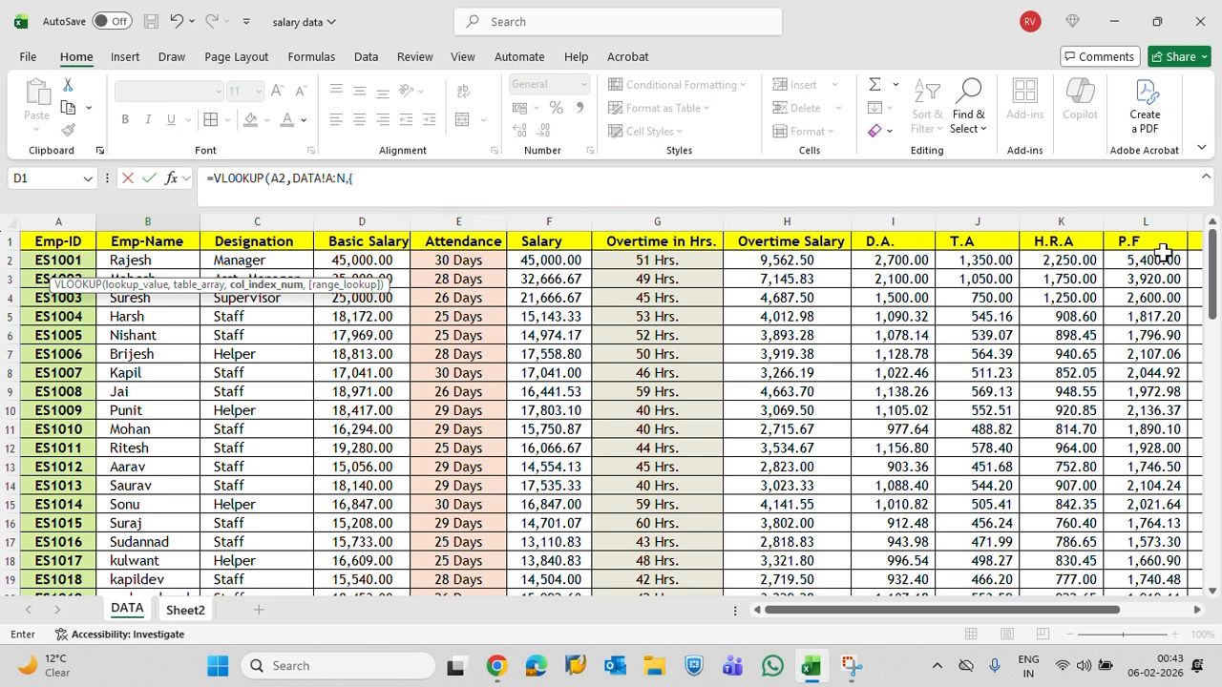
click(365, 181)
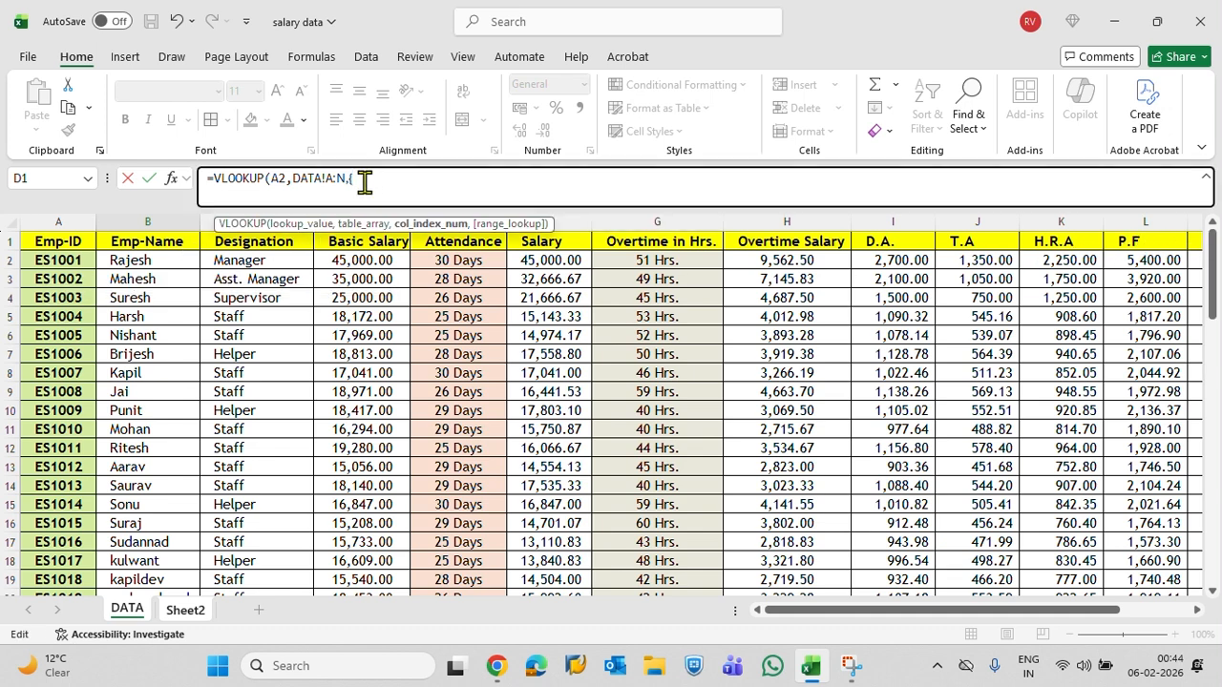
text(2,4,5,6,7,8,9,10,11)
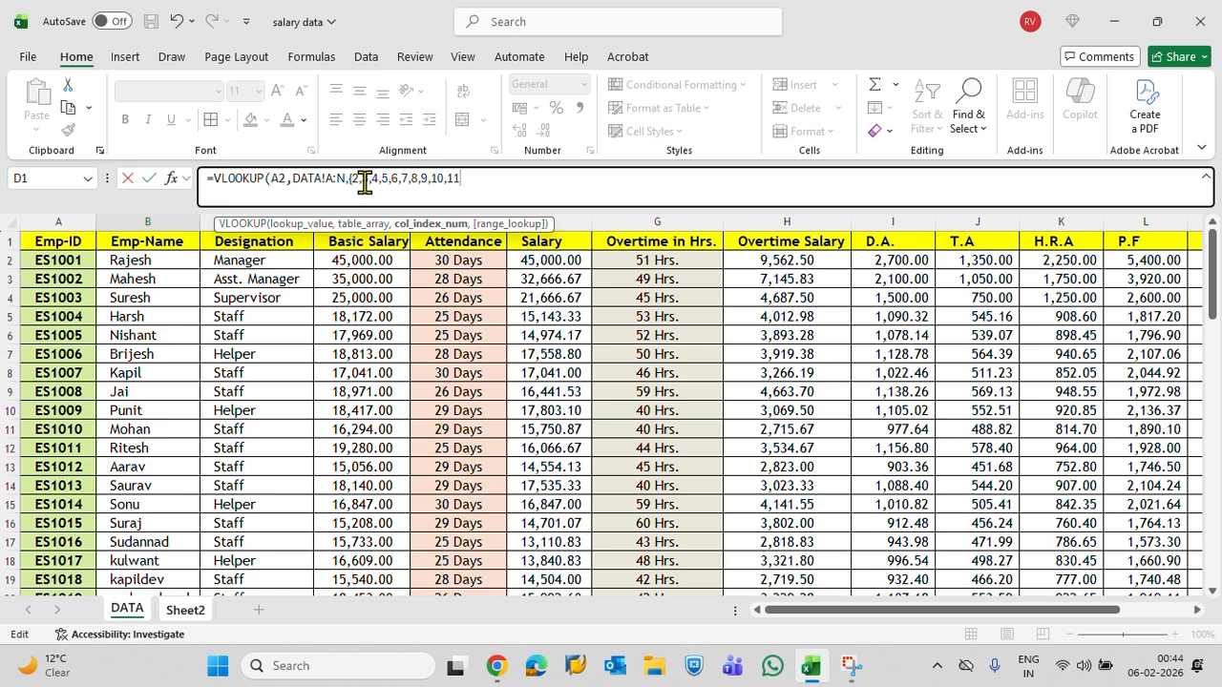
text(,12,13,14},0)
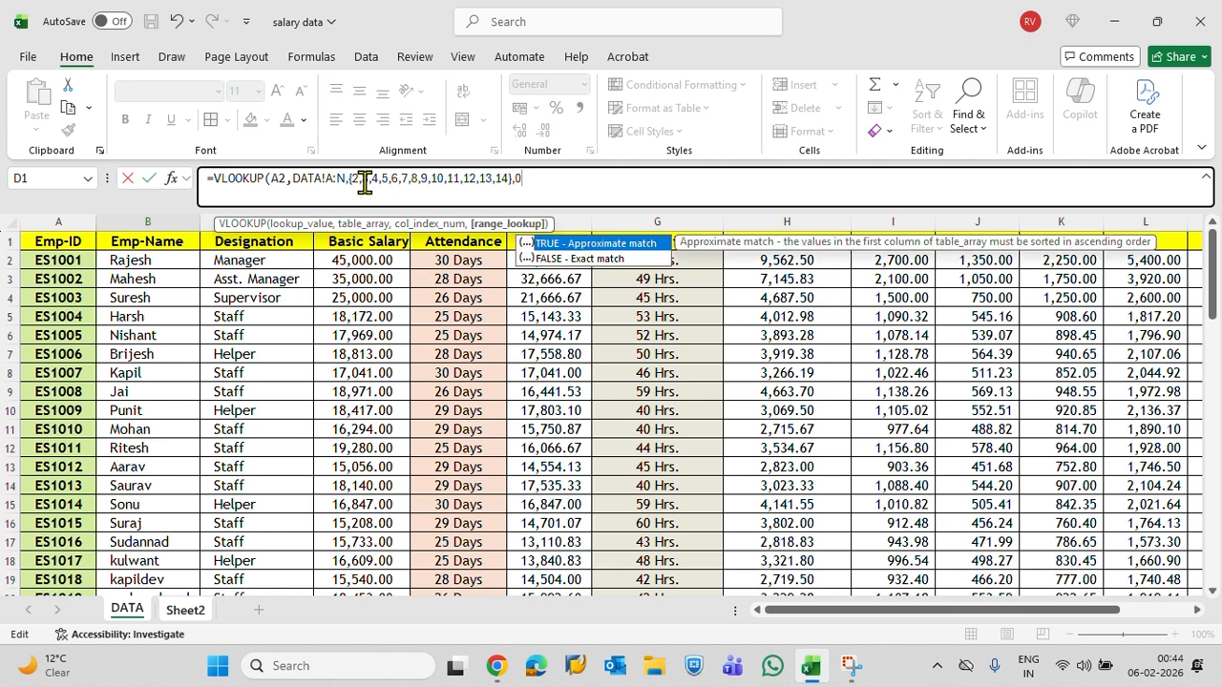
text())
Set the VLOOKUP's range lookup to 0 for an exact match and complete the B2 formula
key(Return)
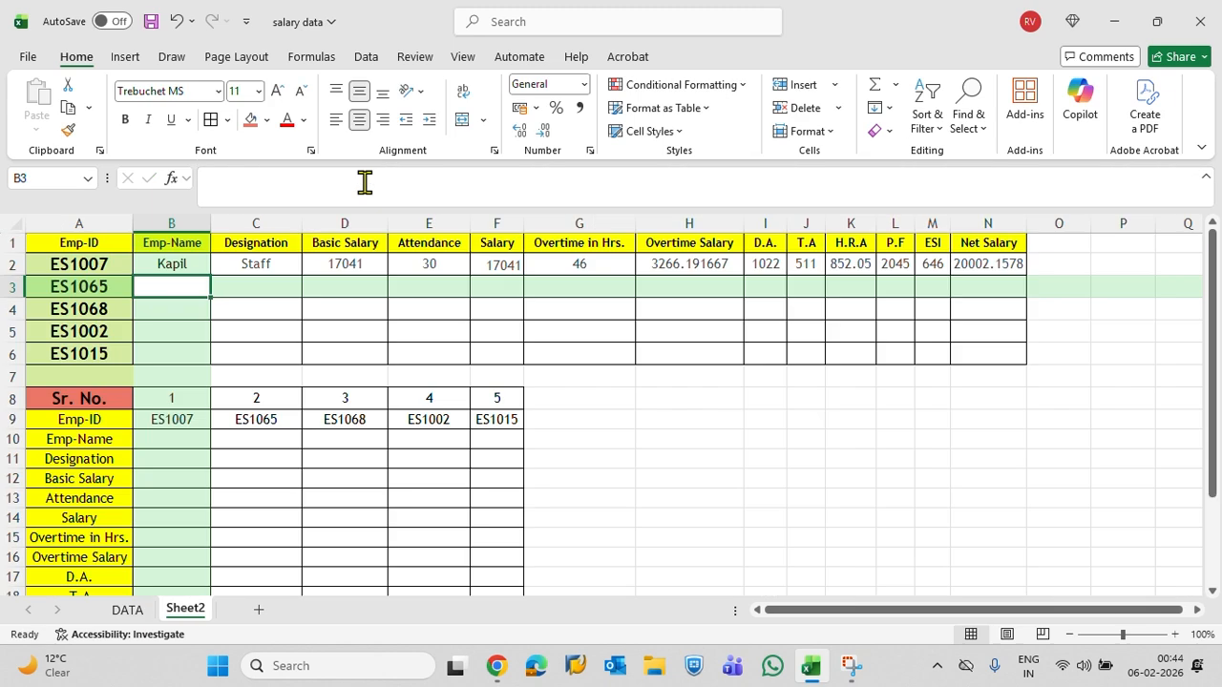
Check the row 2 lookup results across B2:N2 and fill the B2 array VLOOKUP down through B6
click(162, 267)
drag(239, 269, 957, 263)
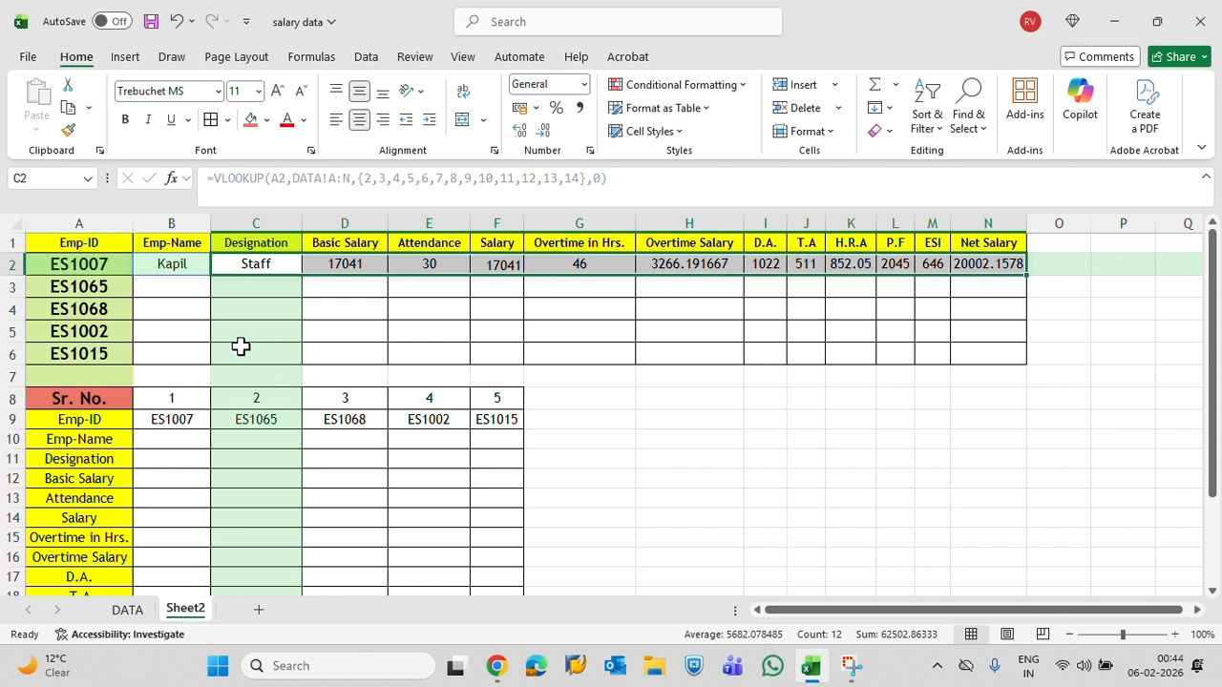
click(179, 264)
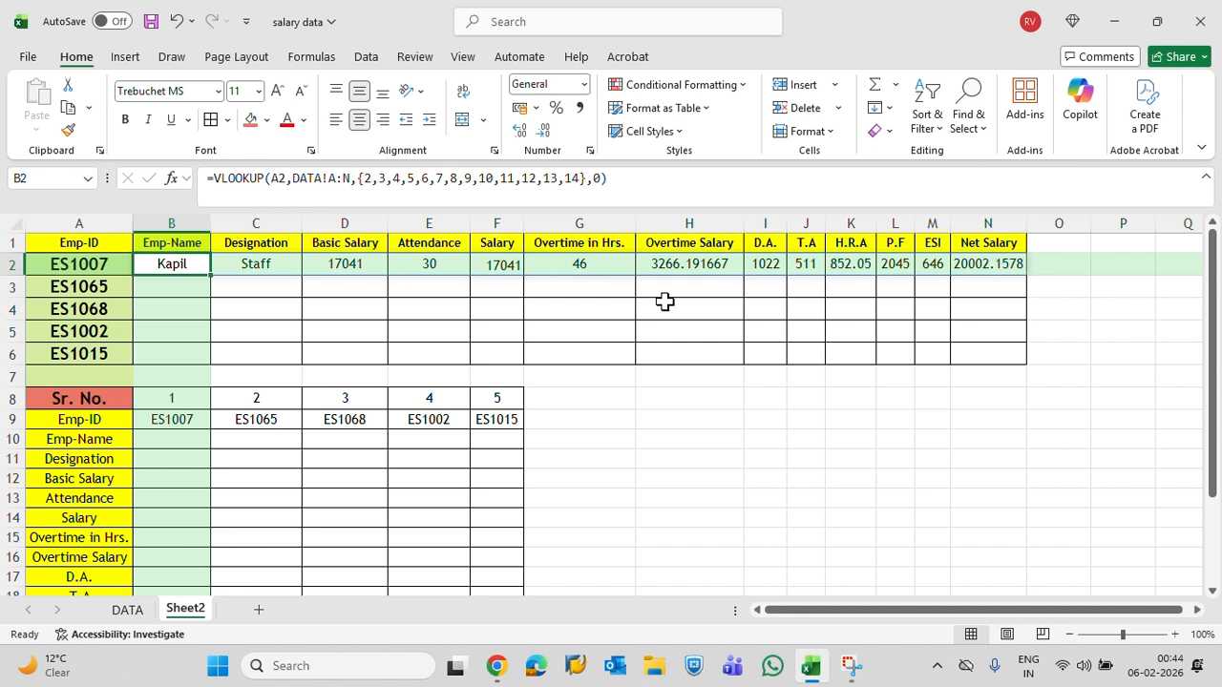
drag(210, 274, 214, 366)
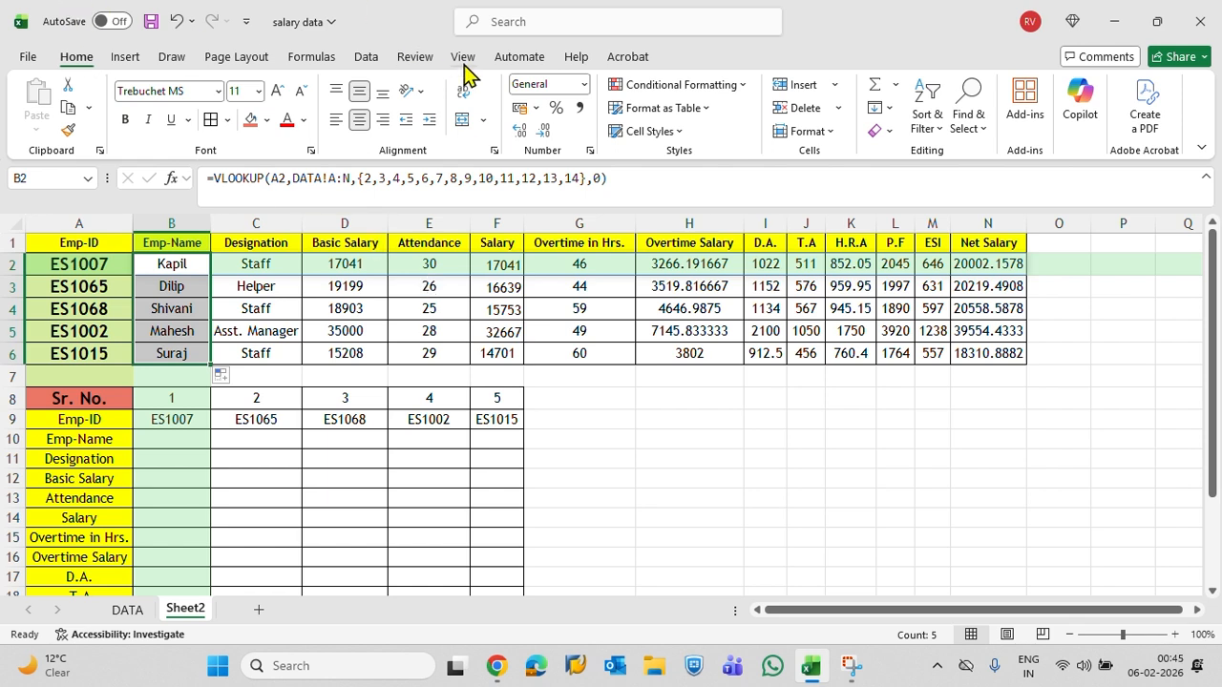
Compare the horizontal results in B2:N6 with the blank vertical table below, whose fields run down rows 10 to 22
scroll(243, 334, down, 1)
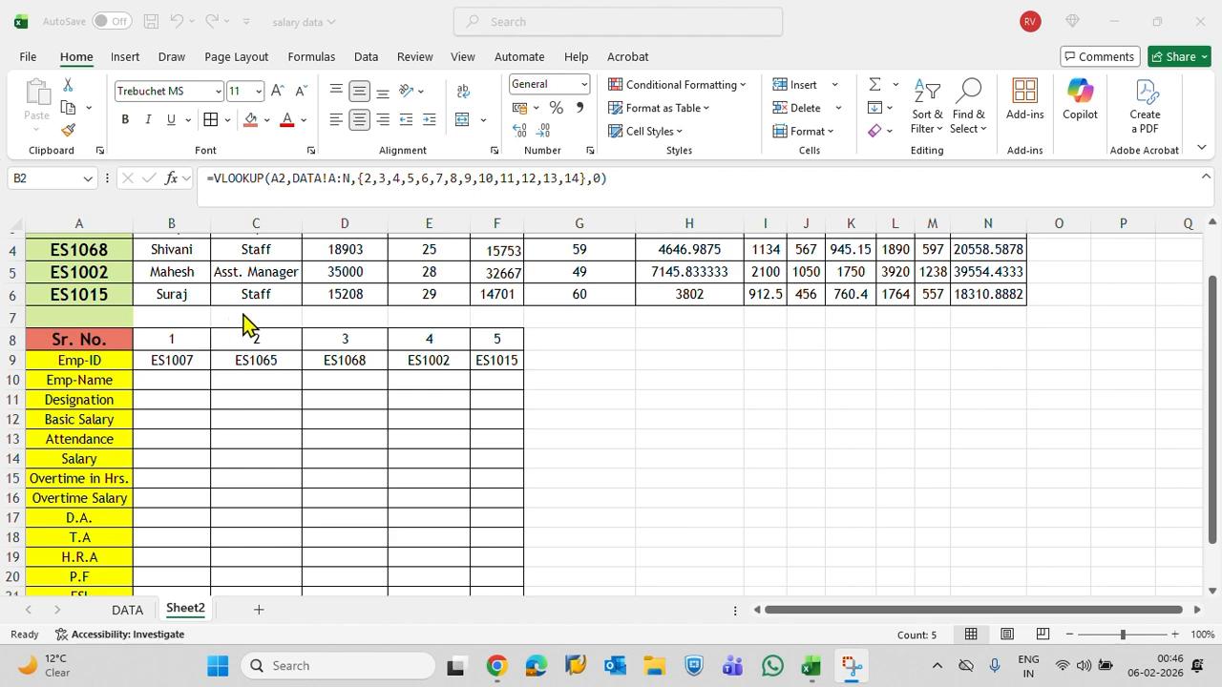
scroll(243, 327, up, 1)
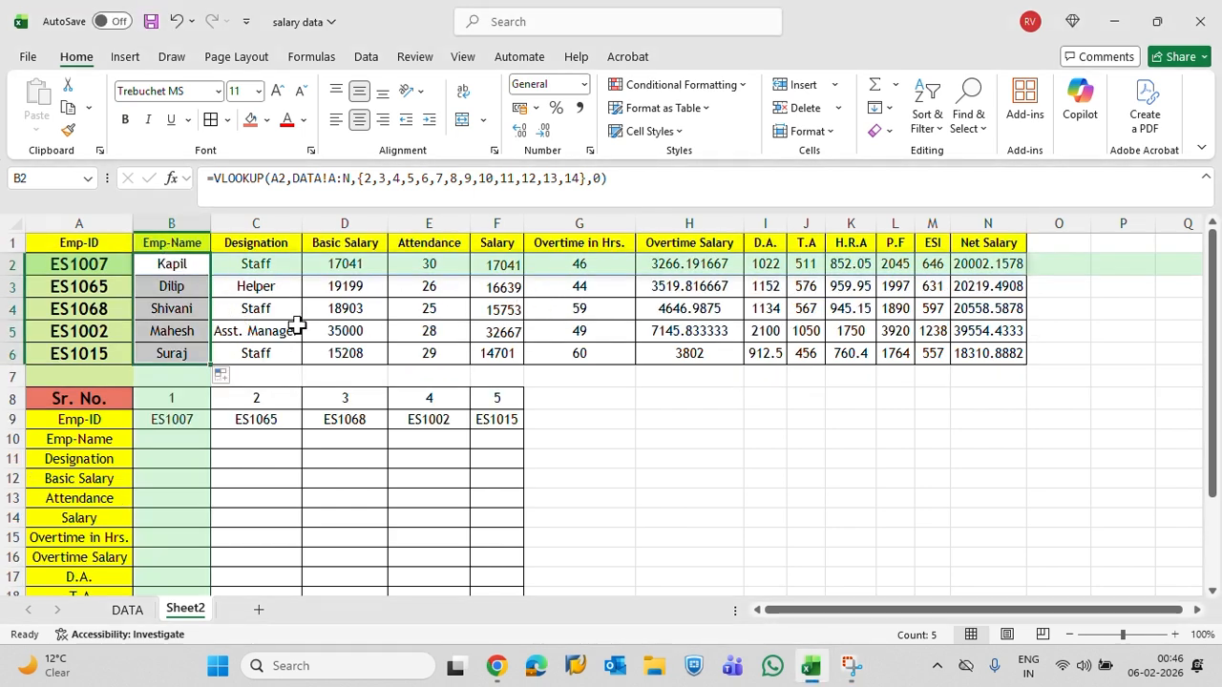
drag(172, 438, 507, 580)
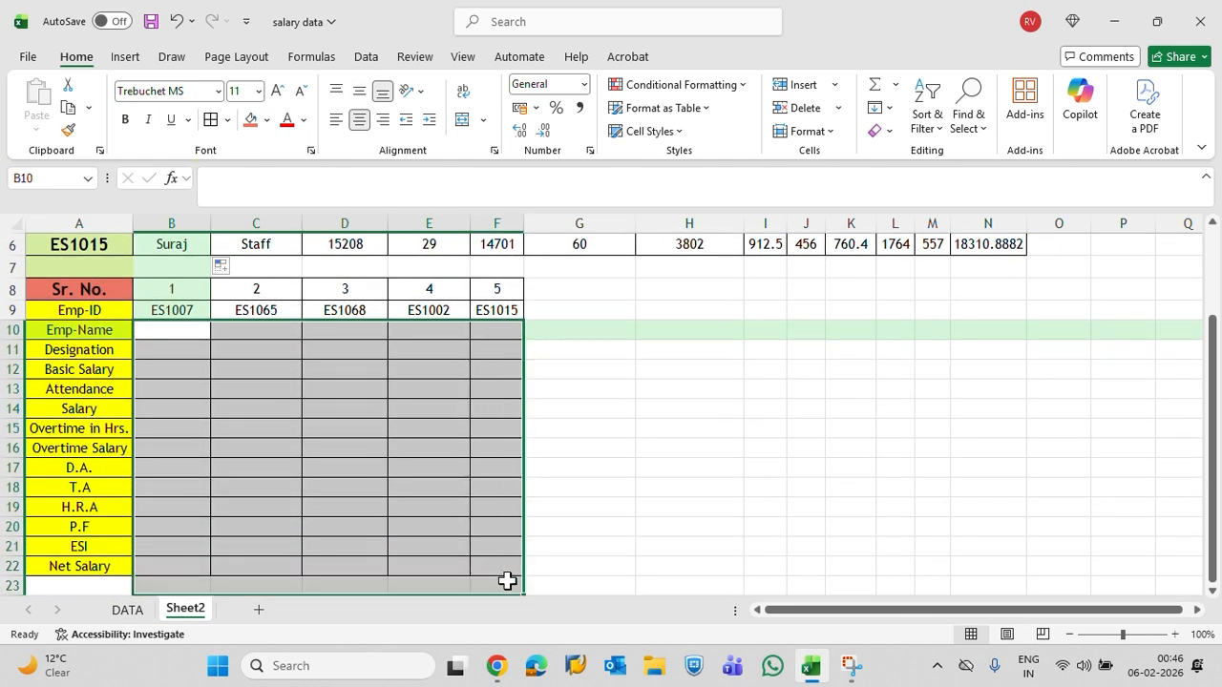
scroll(616, 374, up, 2)
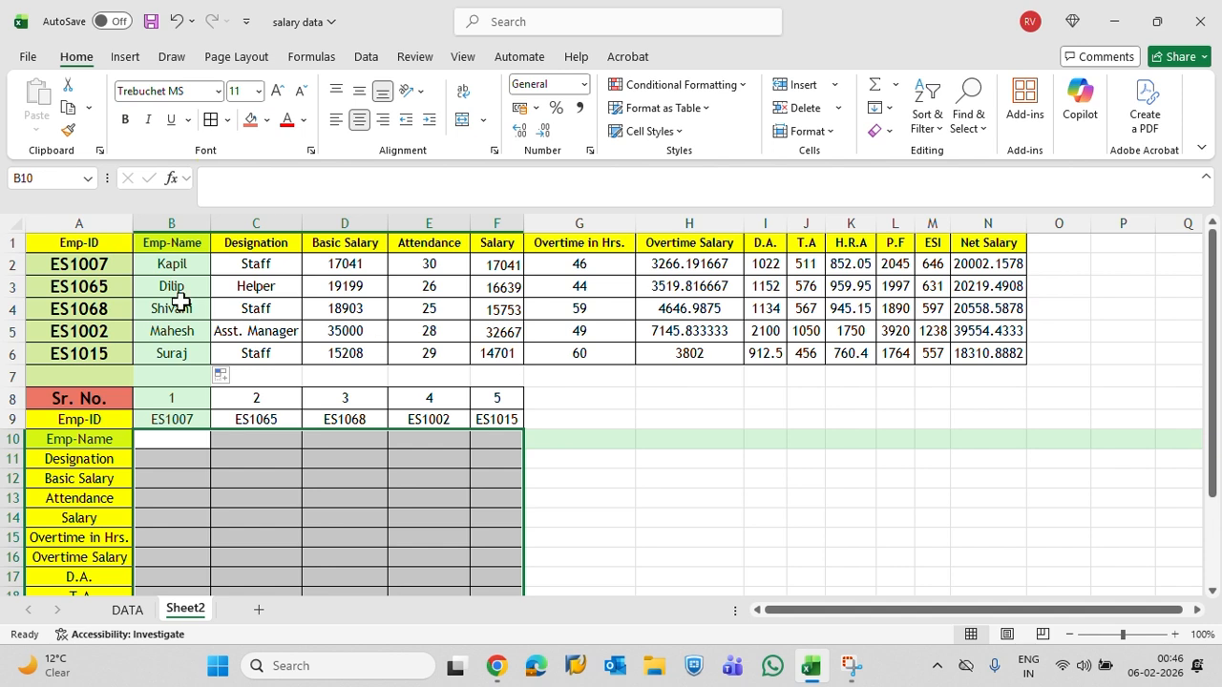
drag(172, 288, 832, 281)
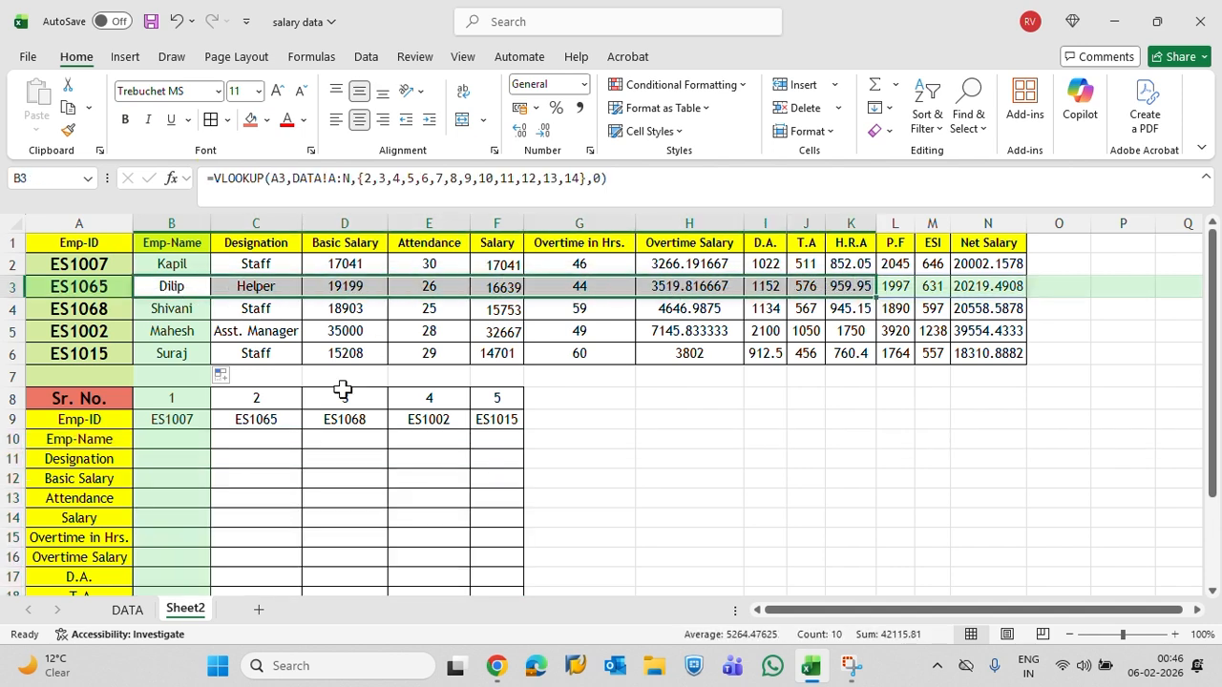
scroll(291, 393, down, 3)
Start a VLOOKUP in B10 of the vertical table, using B$9 with its row locked as the lookup value
drag(173, 262, 204, 496)
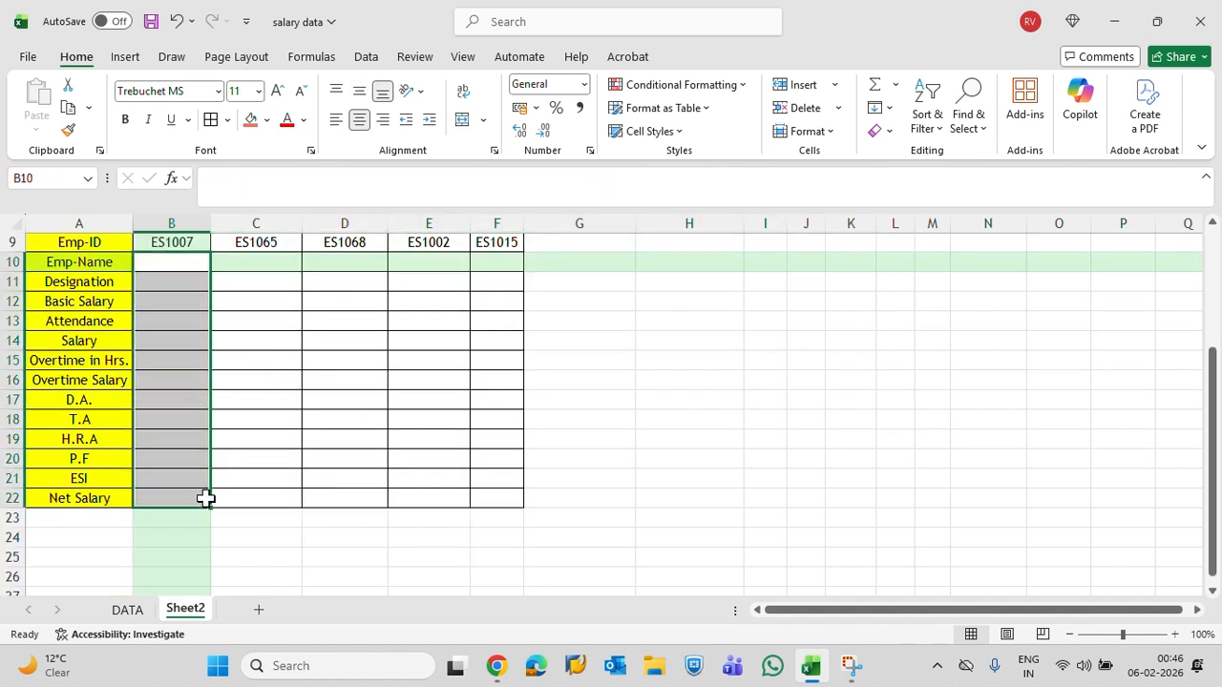
scroll(82, 436, up, 3)
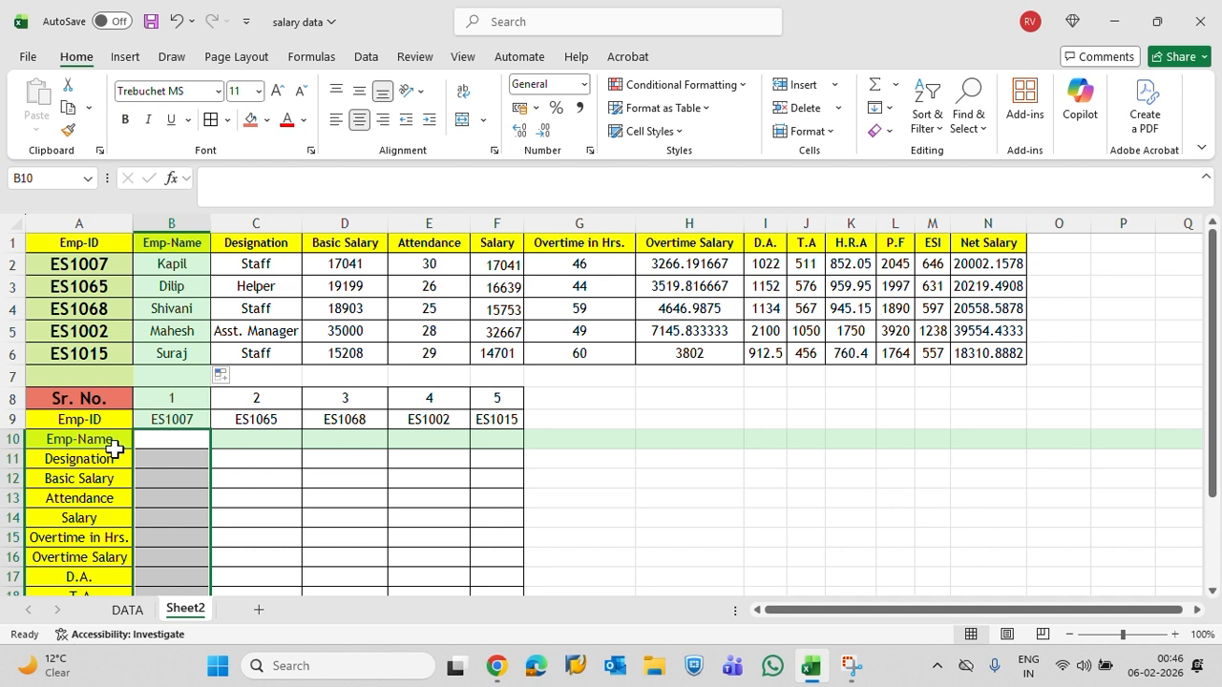
scroll(170, 433, down, 2)
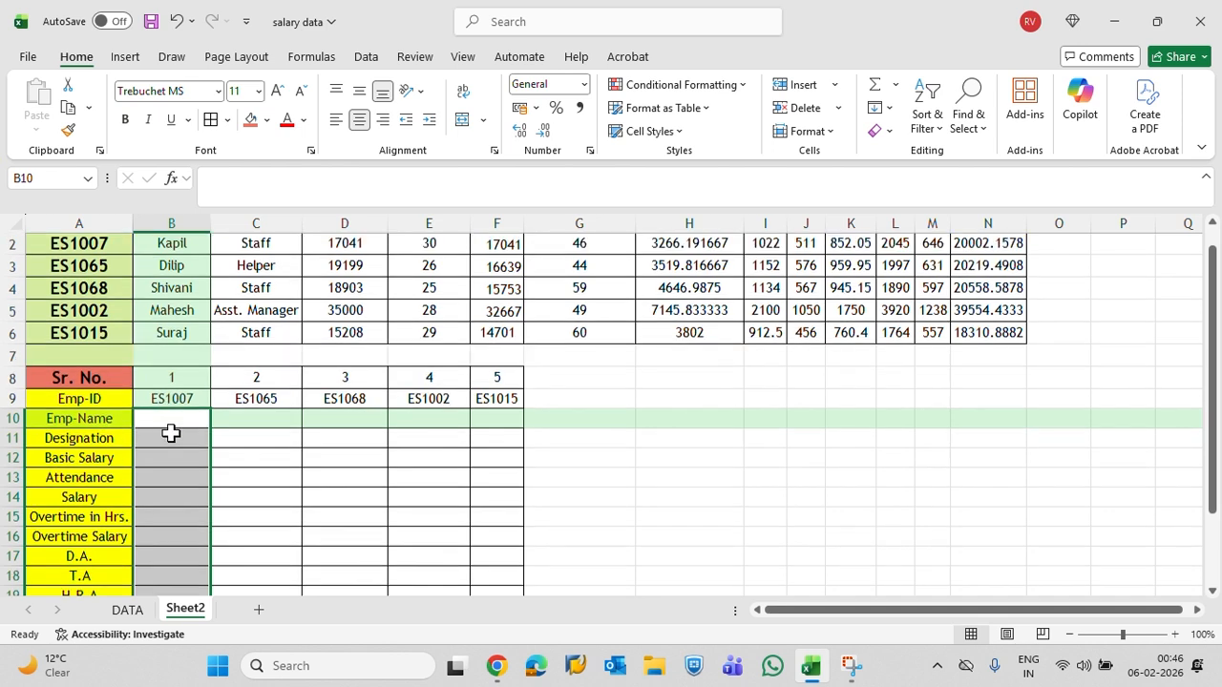
scroll(170, 433, up, 1)
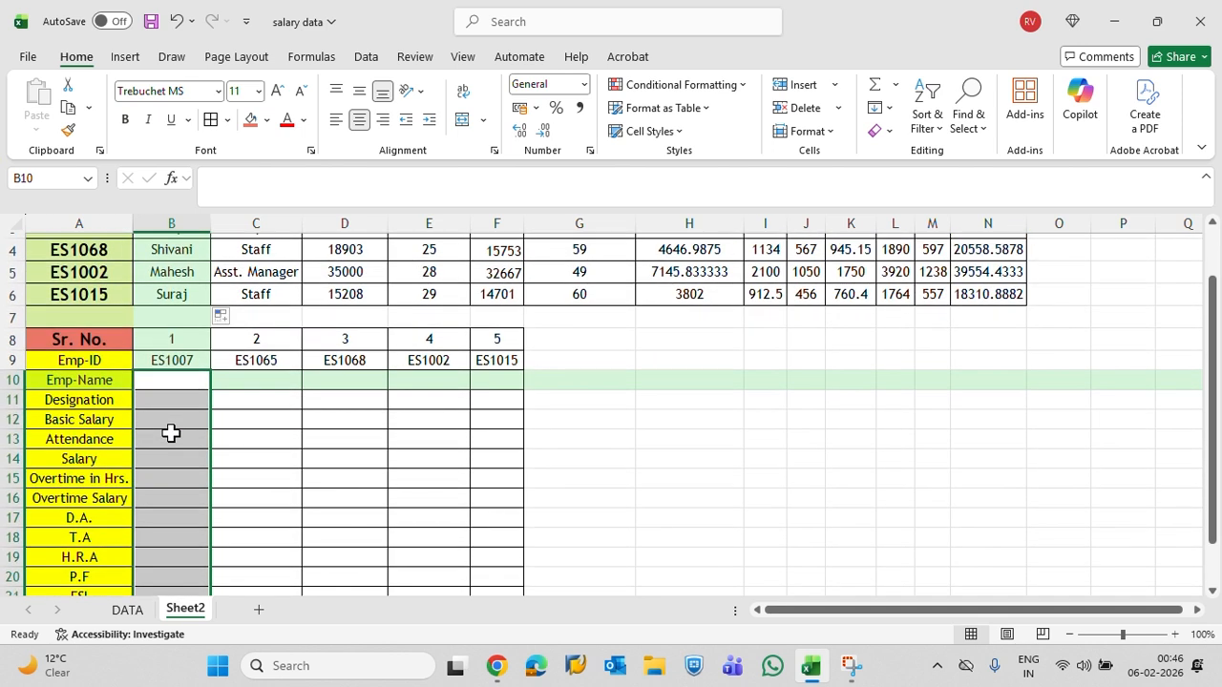
text(=vl)
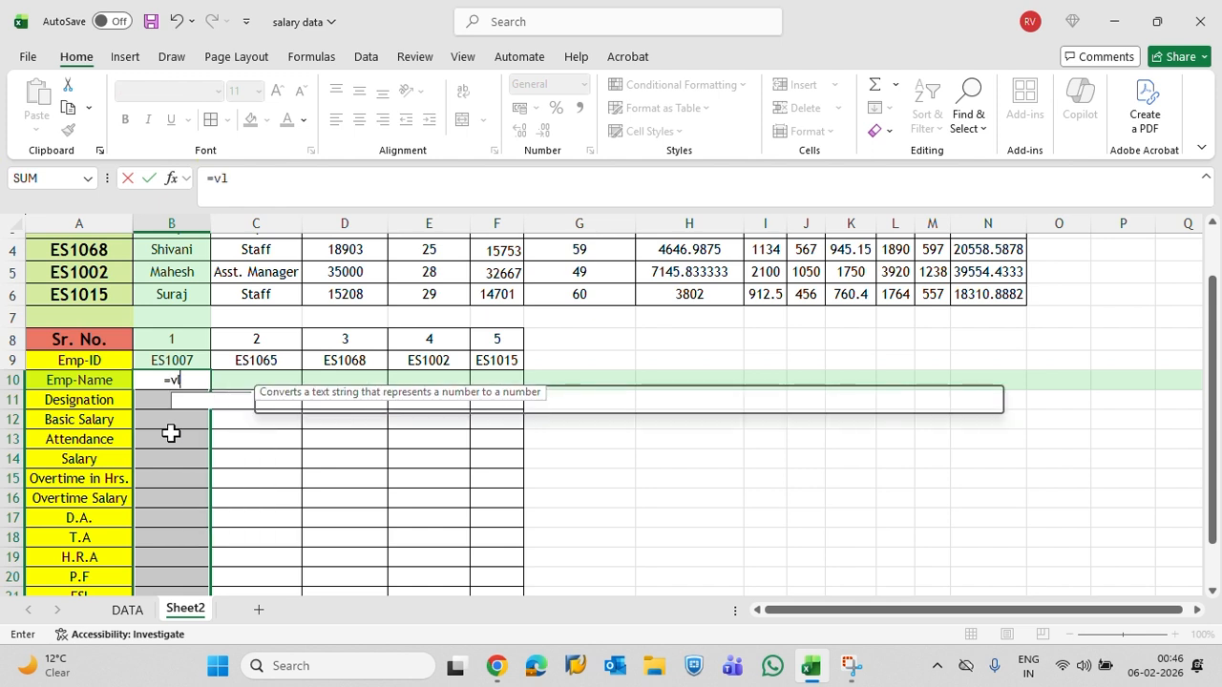
key(Tab)
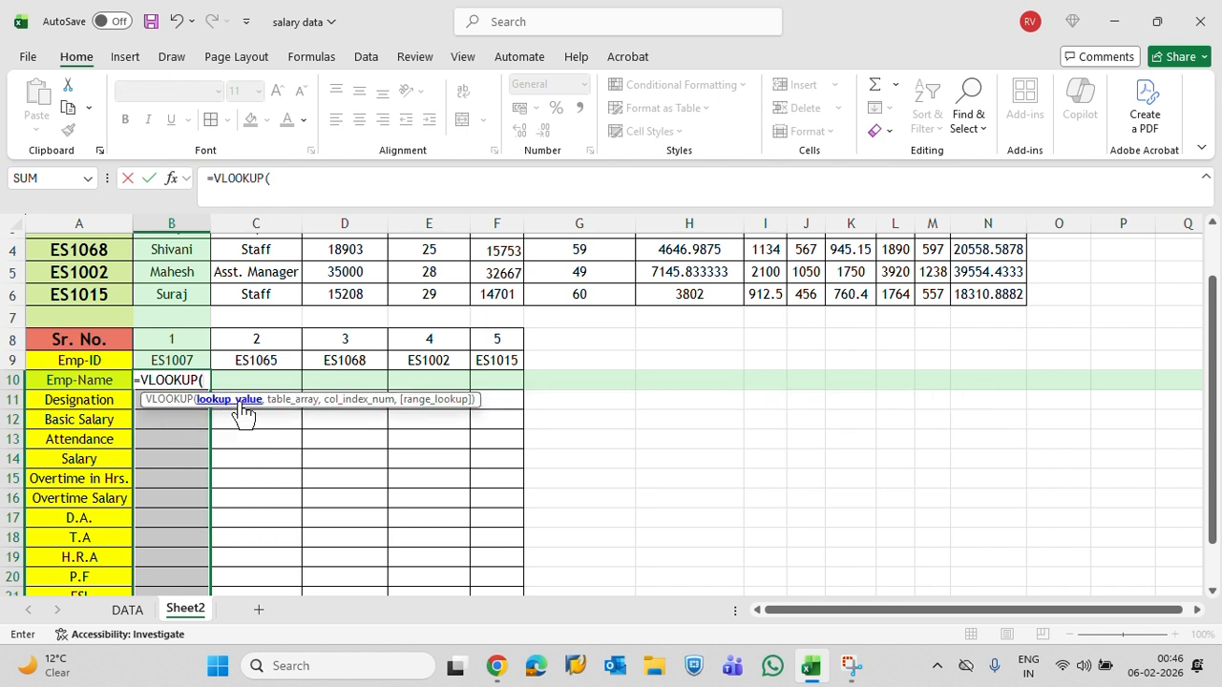
key(Up)
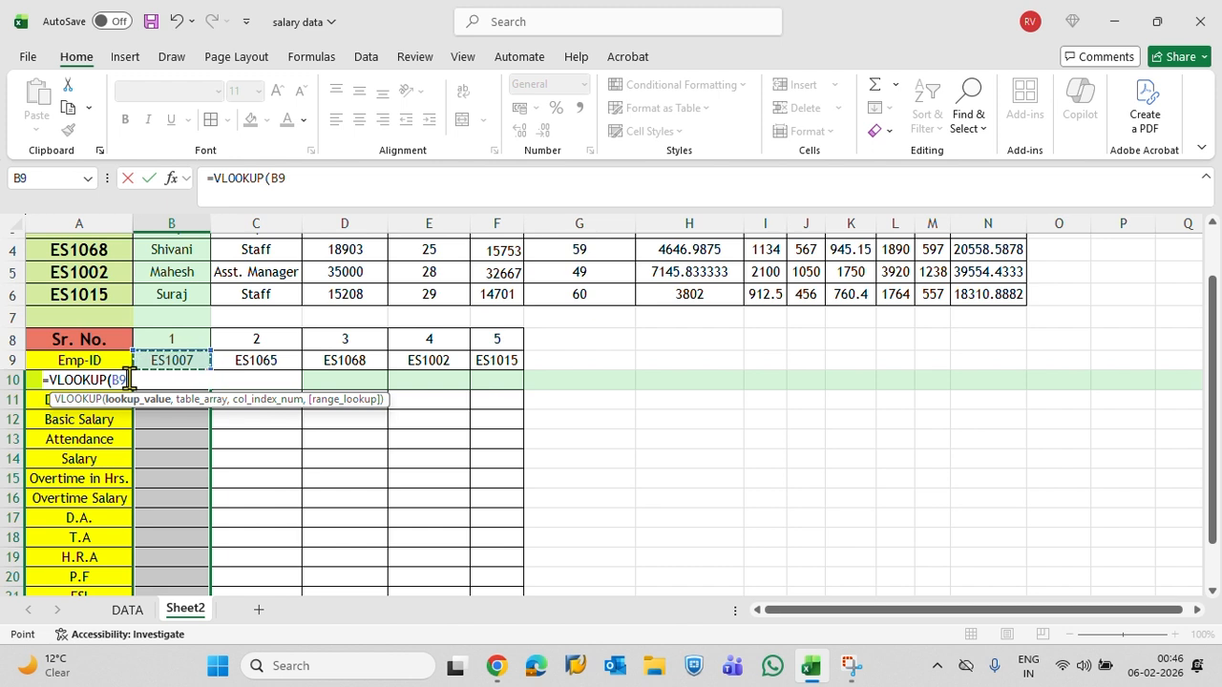
key(F4)
key(F4)
text(,)
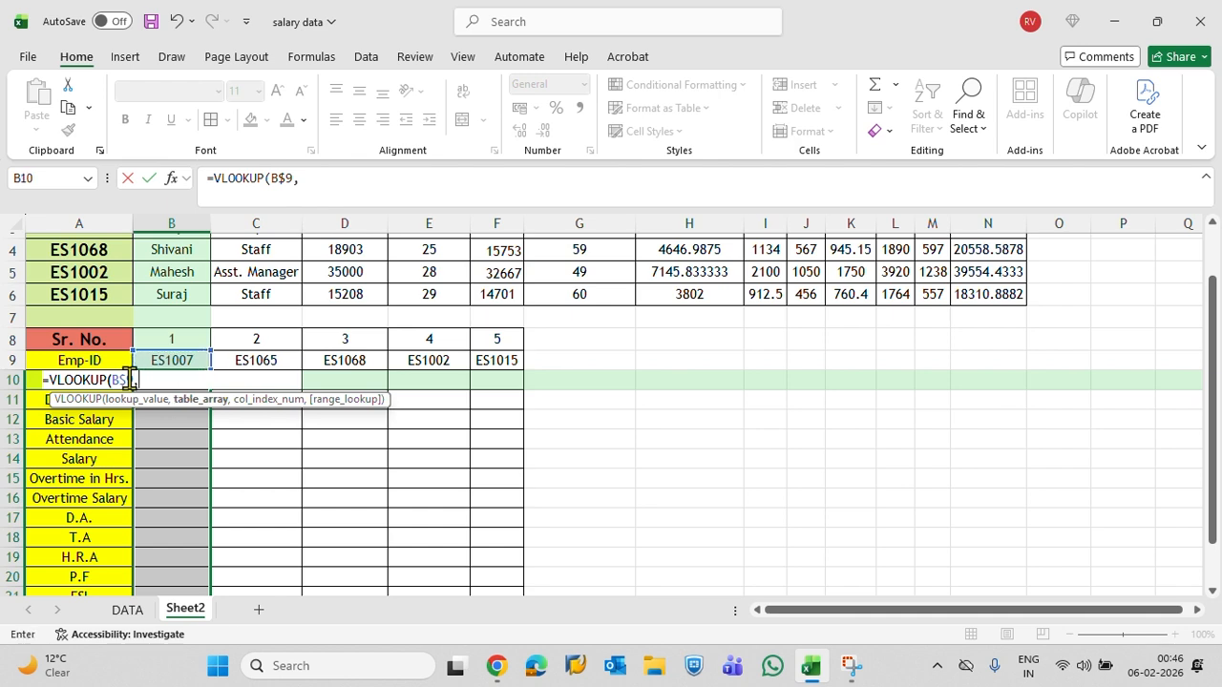
Set the VLOOKUP's table array to columns A through N of the DATA sheet as the absolute reference DATA!$A:$N
click(128, 611)
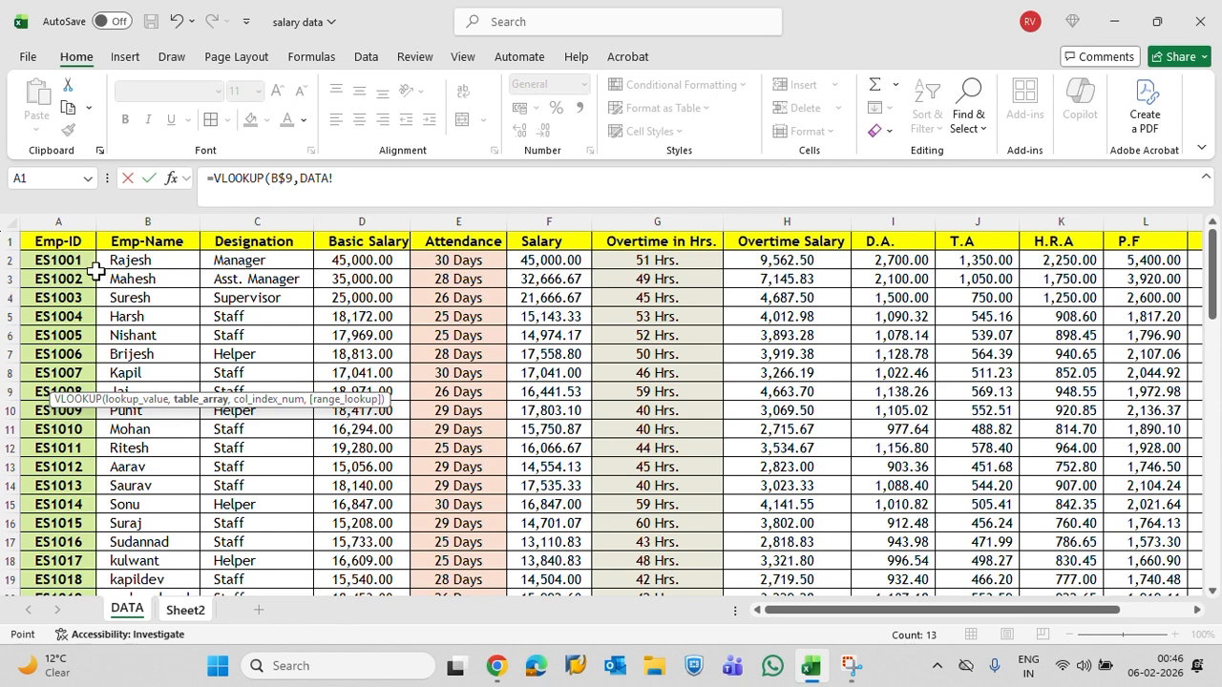
drag(79, 222, 1056, 318)
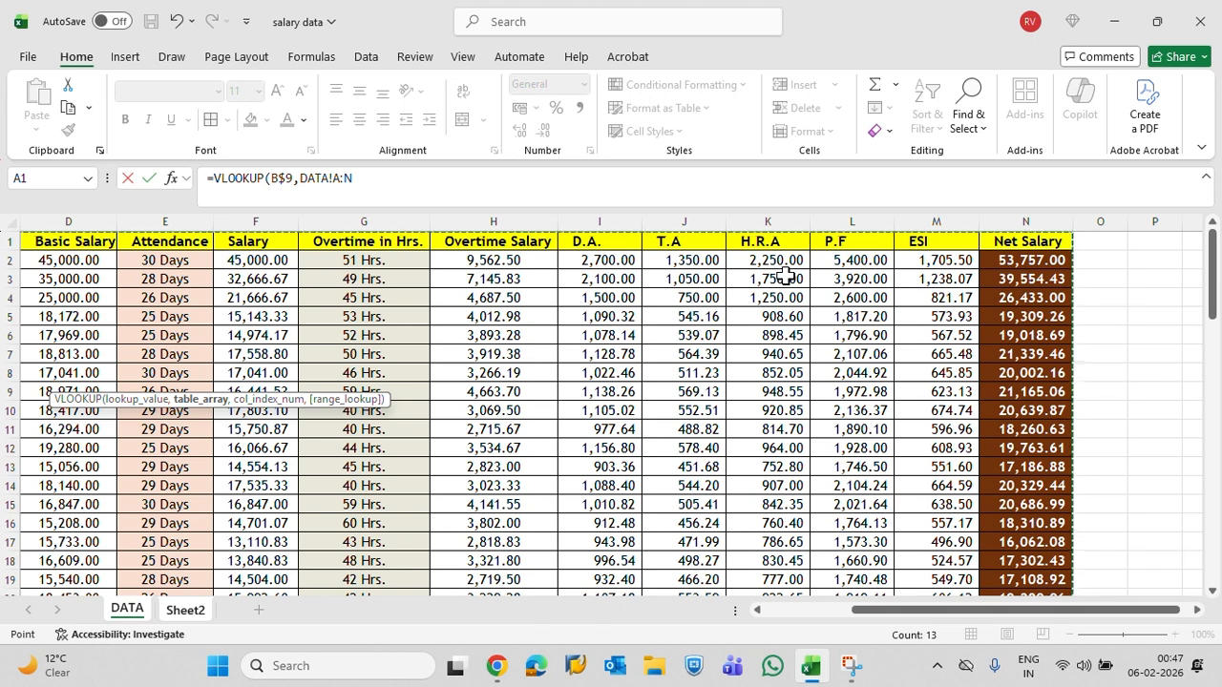
key(F4)
text(,{2)
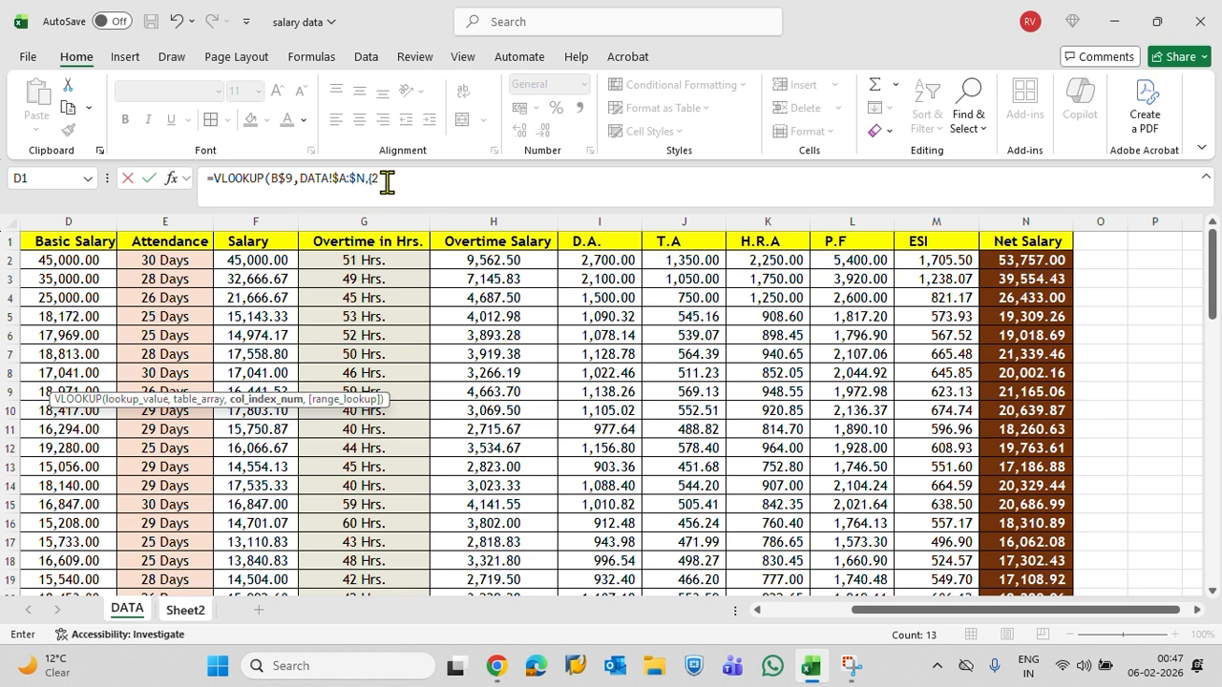
Enter the semicolon-separated array {2;3;4;5;6;7;8;9;10;11;12;13;14} as column index and 0 as range lookup, completing the B10 formula
text(;)
text(3;4;5;6;7;8;9;10;11;12;13;14)
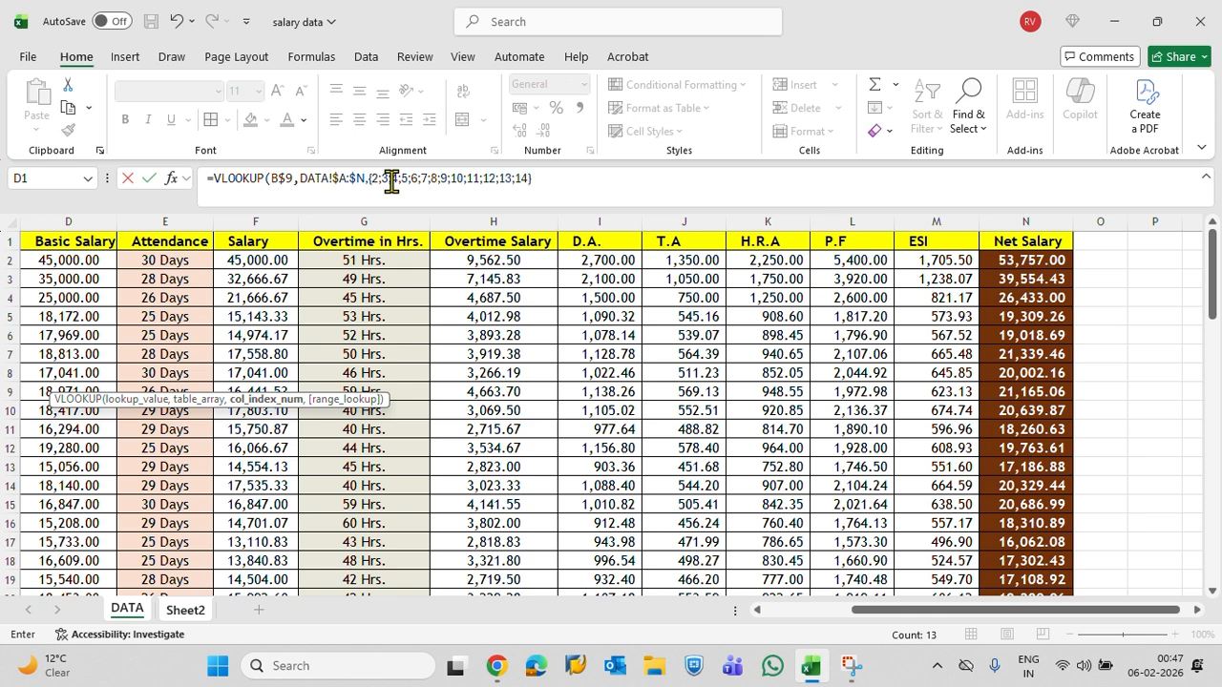
text(,)
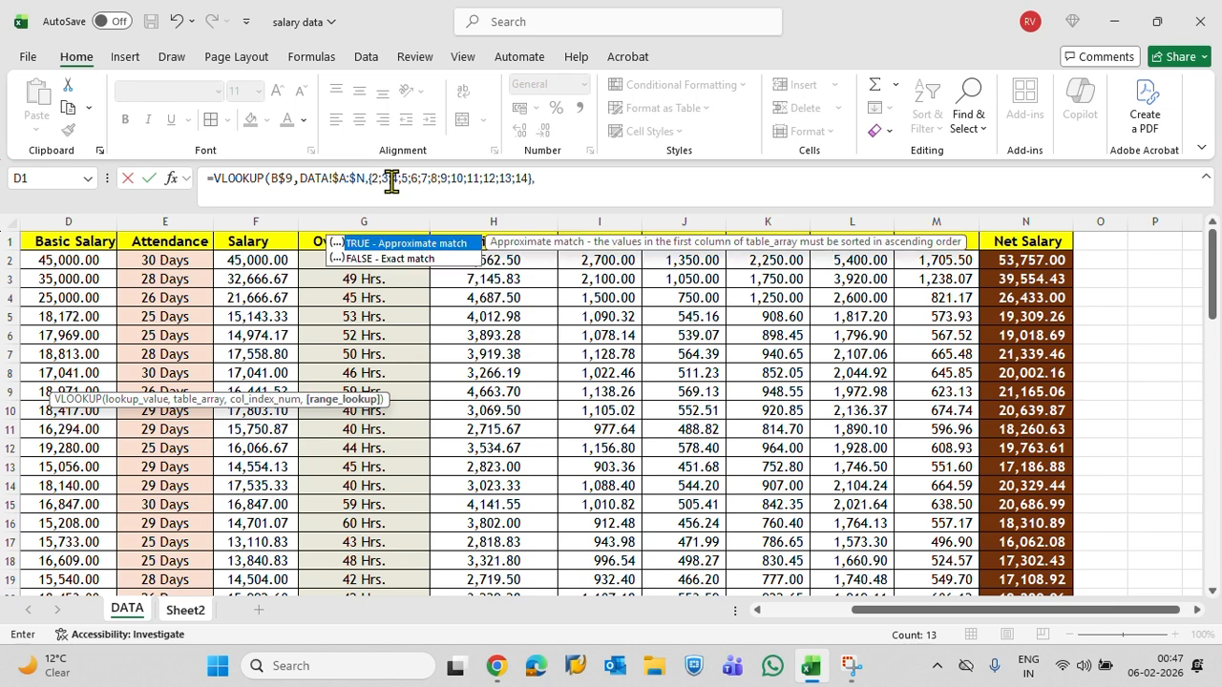
text(0))
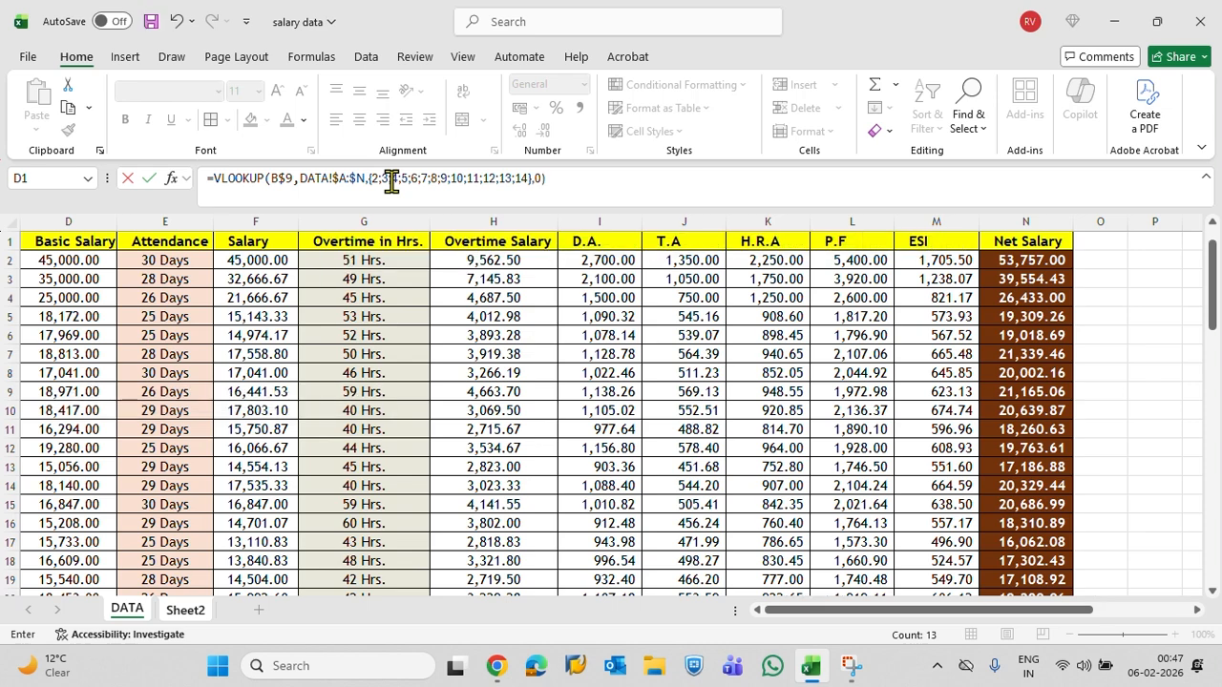
key(Return)
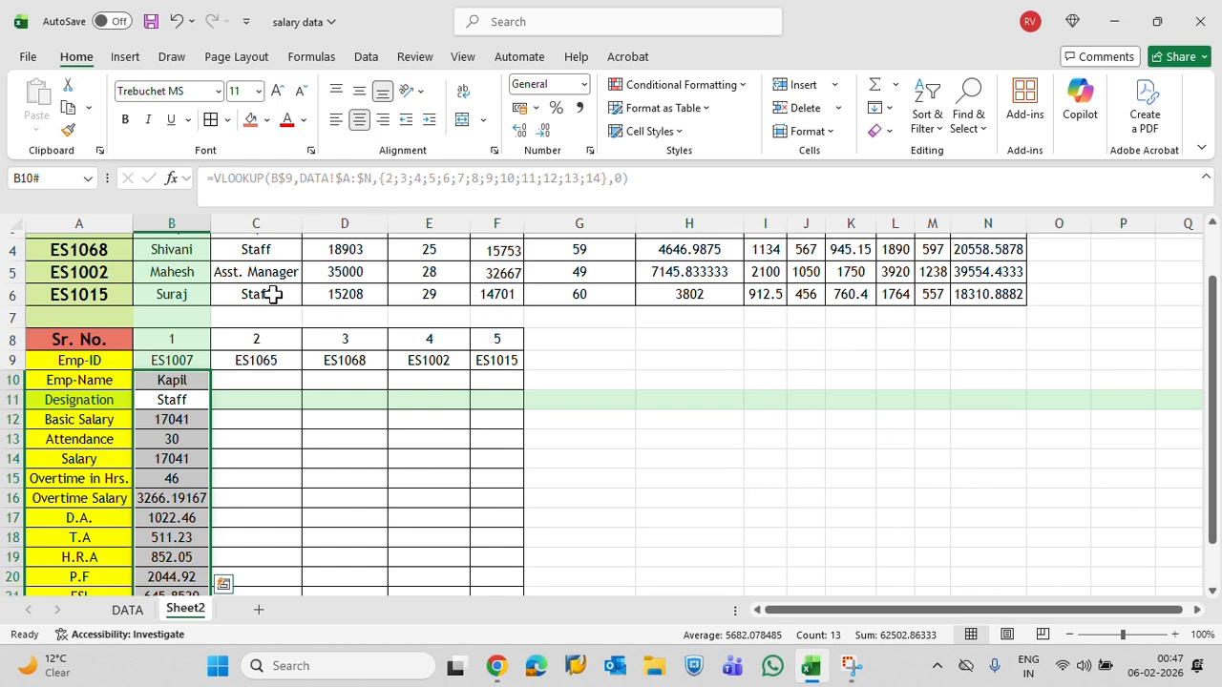
Check the lookup results down B10:B22 and fill the B10 array VLOOKUP across through F10
scroll(273, 292, down, 2)
click(170, 267)
drag(168, 275, 181, 496)
scroll(280, 392, up, 3)
scroll(280, 391, down, 2)
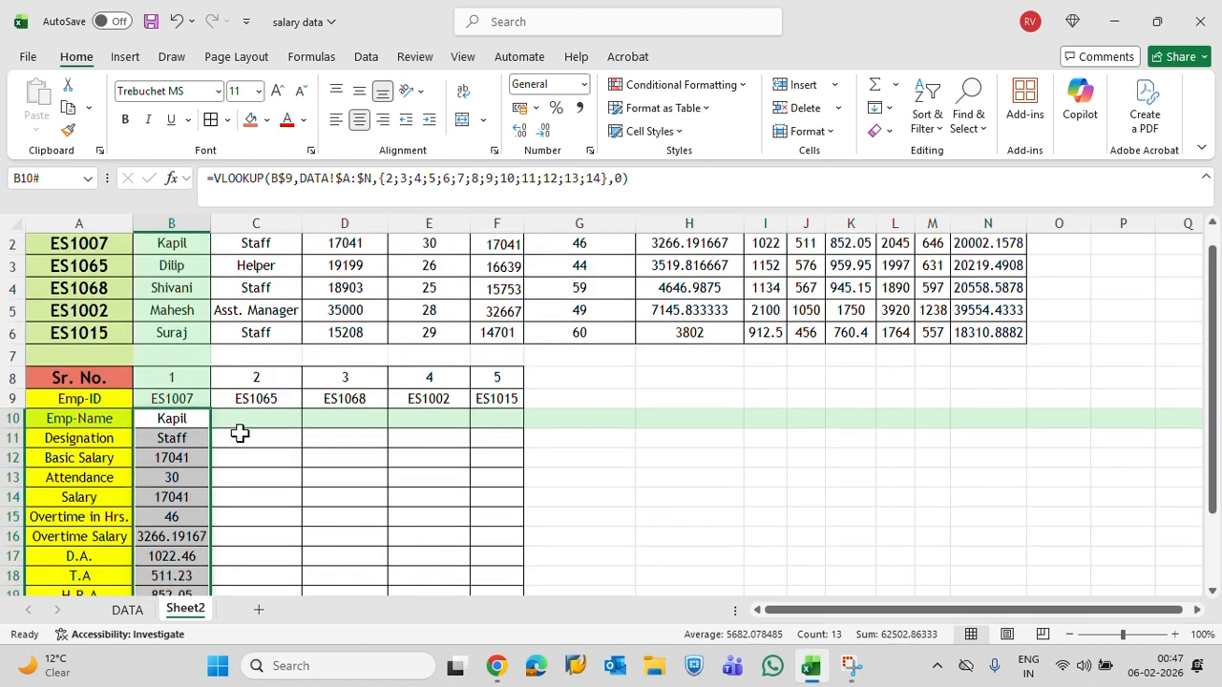
click(183, 325)
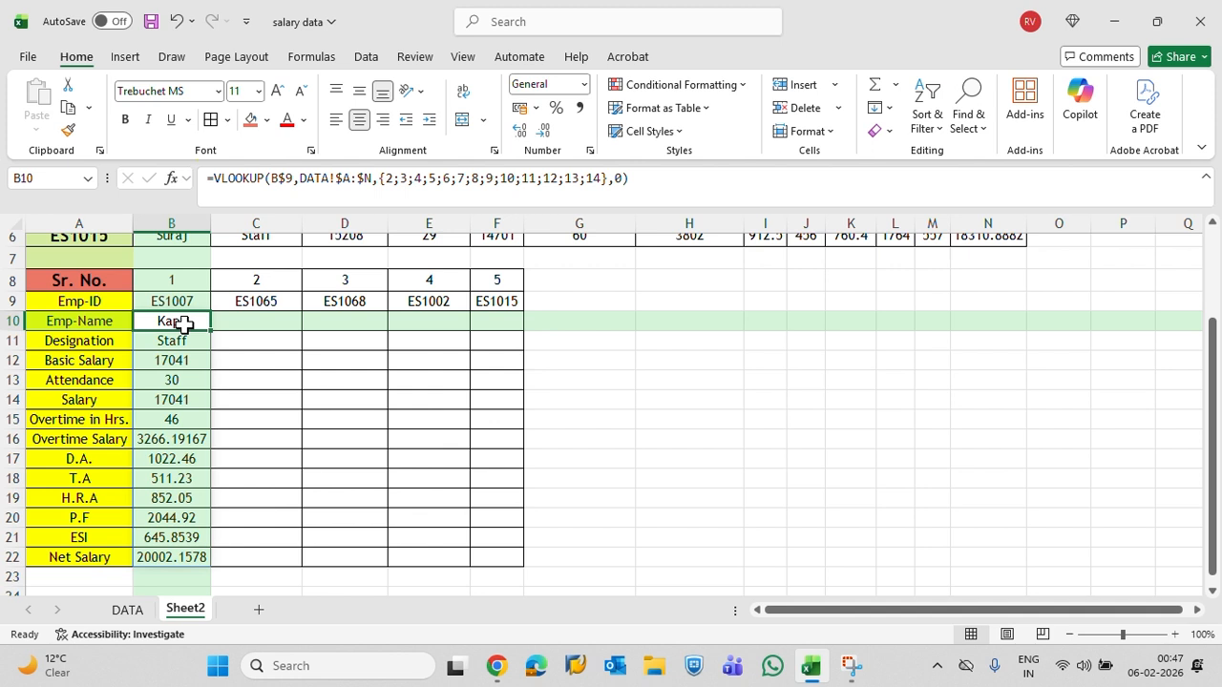
drag(183, 324, 256, 323)
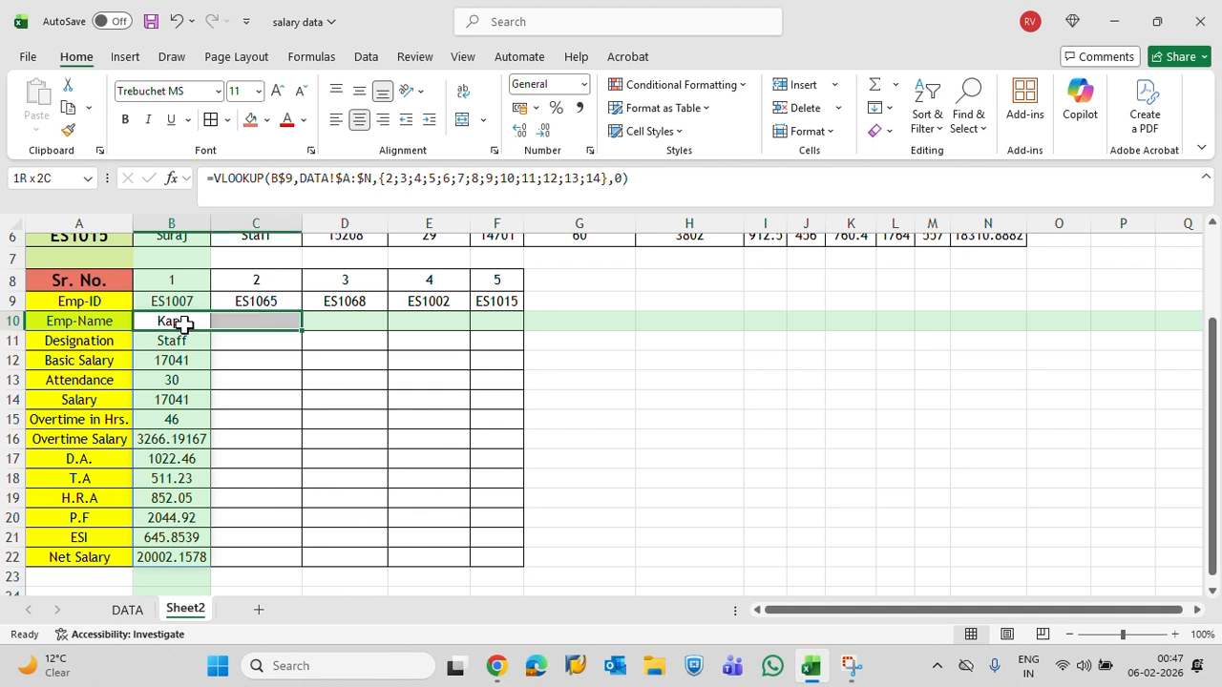
key(shift+Right)
key(shift+Right)
key(shift+Right)
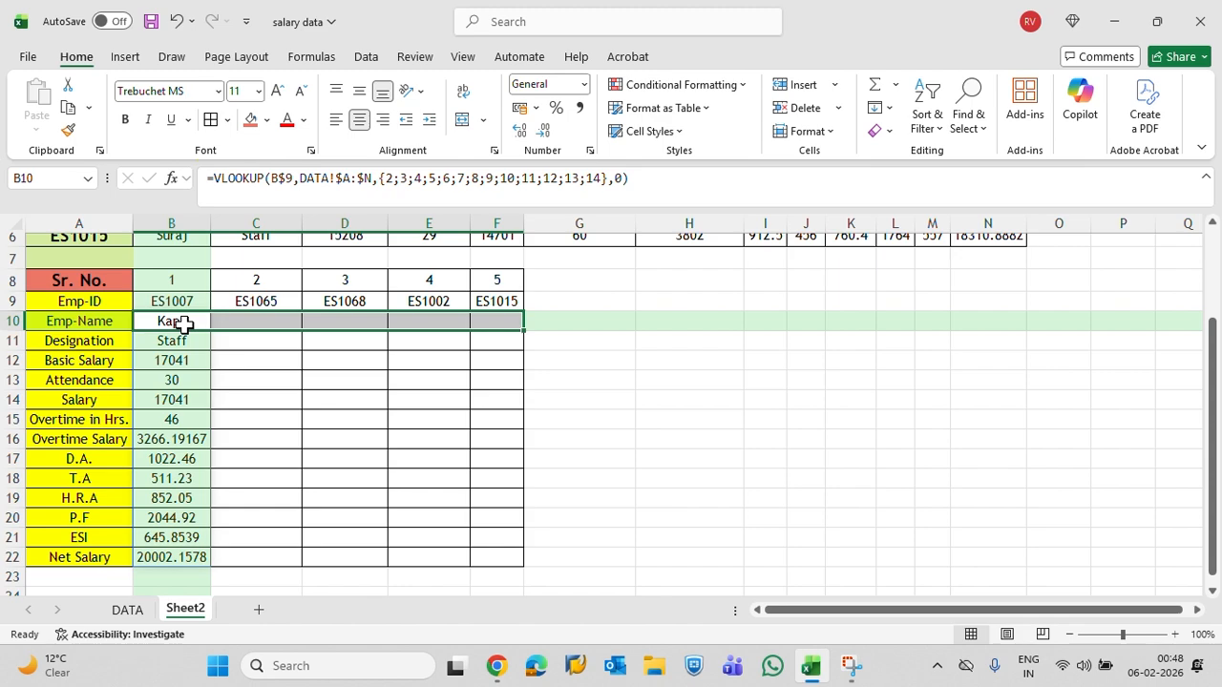
key(ctrl+r)
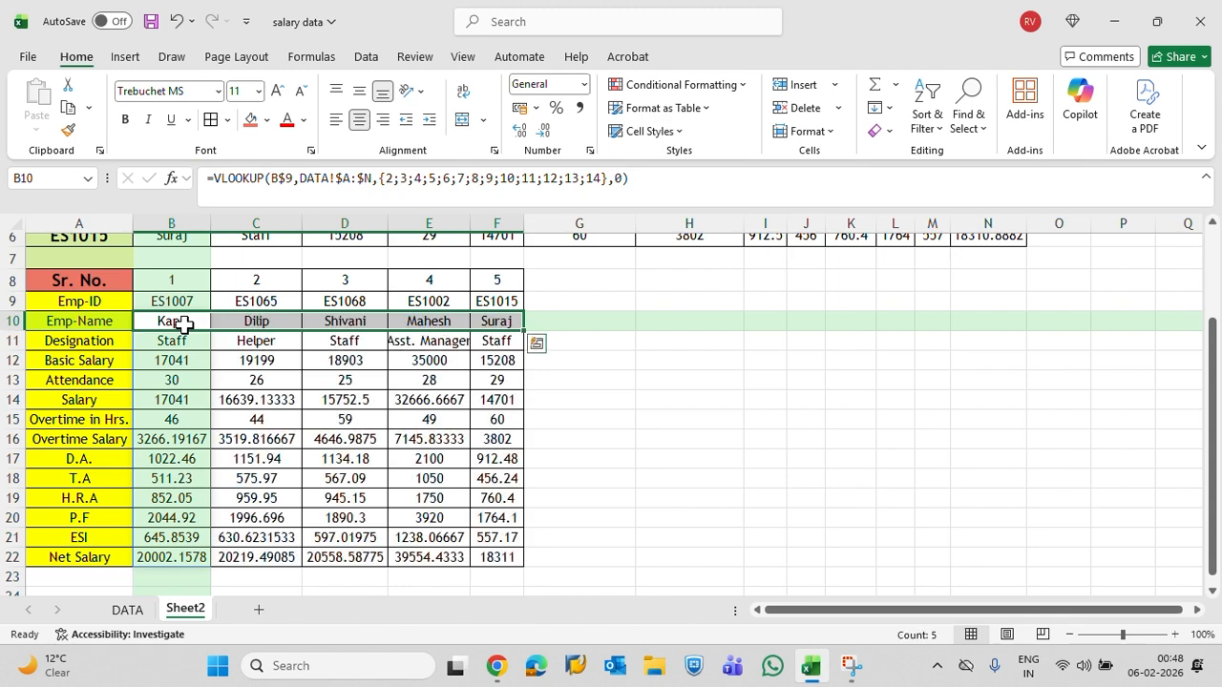
Go back to the start of Sheet2 and review the filled horizontal and vertical tables
key(Up)
key(Up)
key(Up)
key(Up)
key(Up)
key(Up)
key(Up)
key(Up)
key(Up)
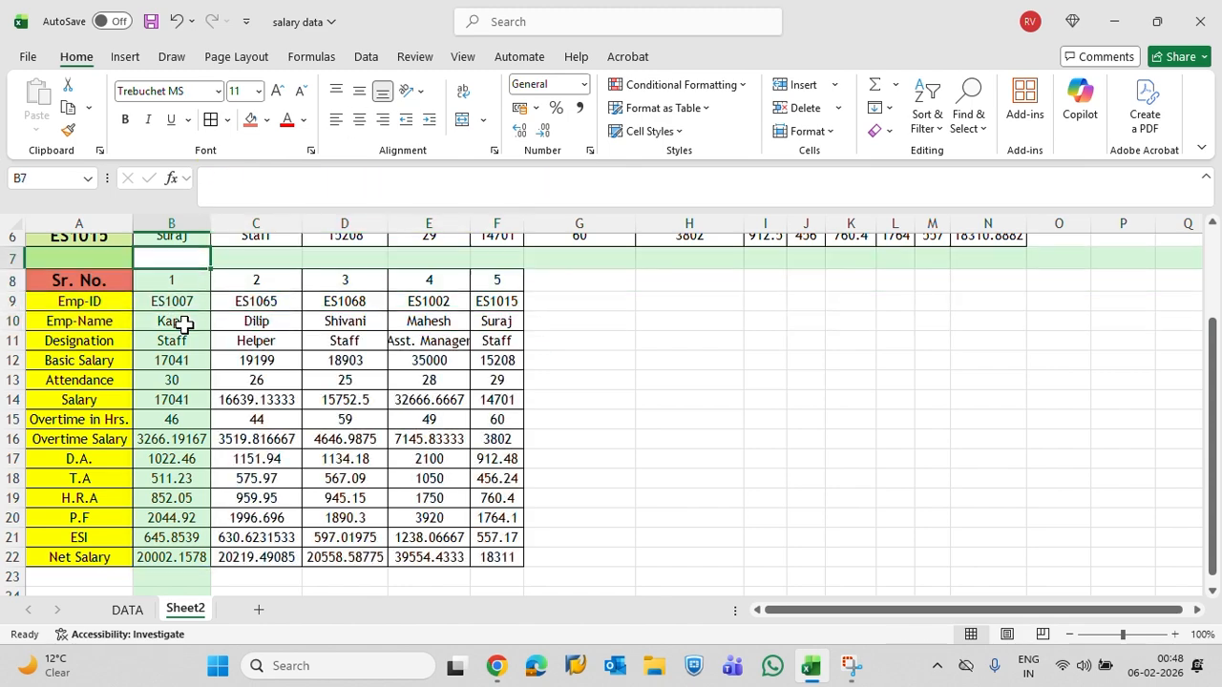
key(Left)
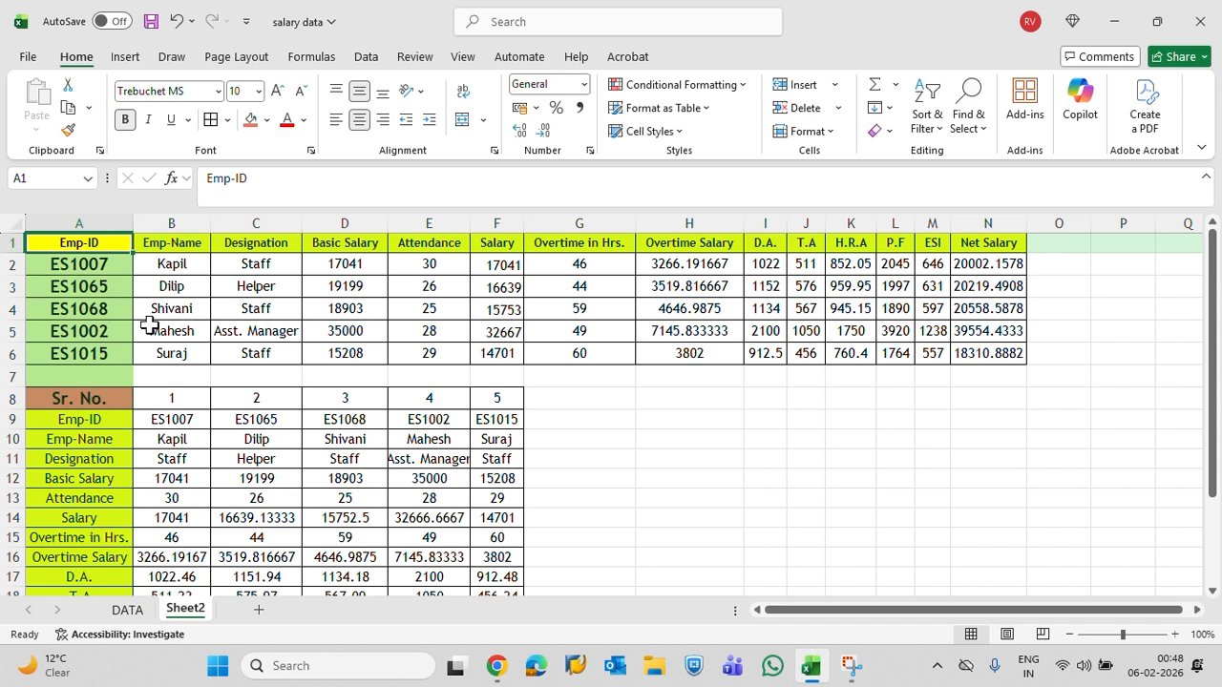
Examine the DATA sheet's source records across the Emp-Name, Designation, Basic Salary and Attendance columns
click(131, 609)
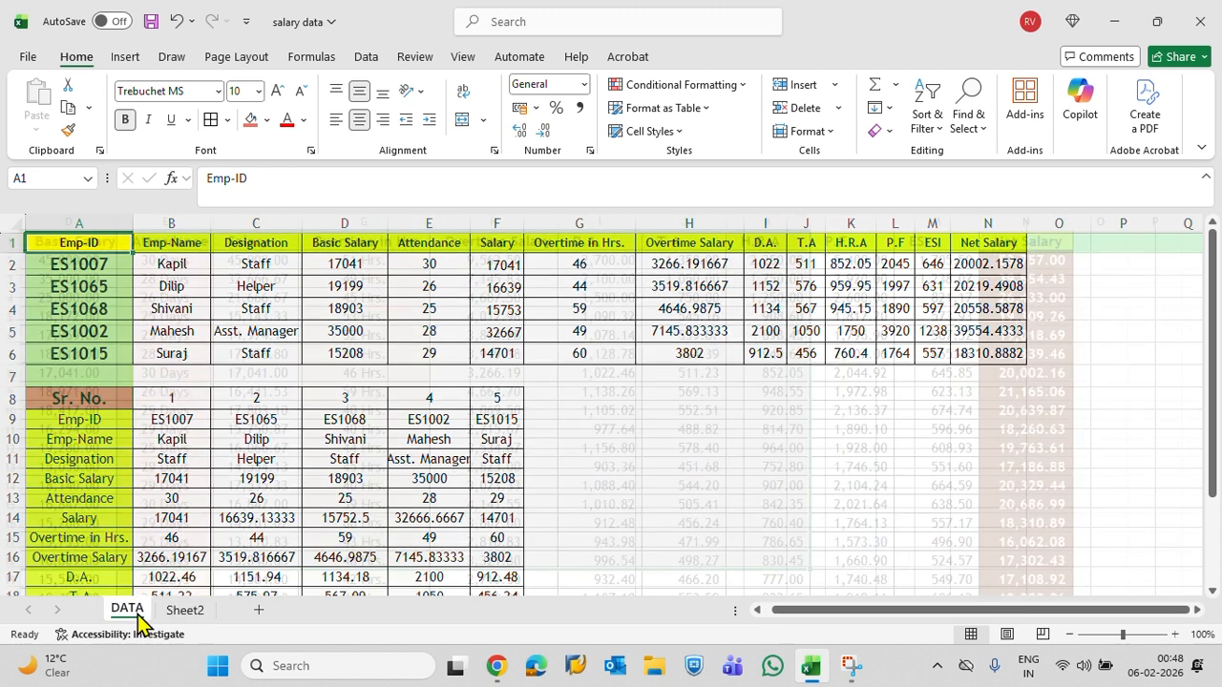
click(121, 275)
key(Up)
key(Up)
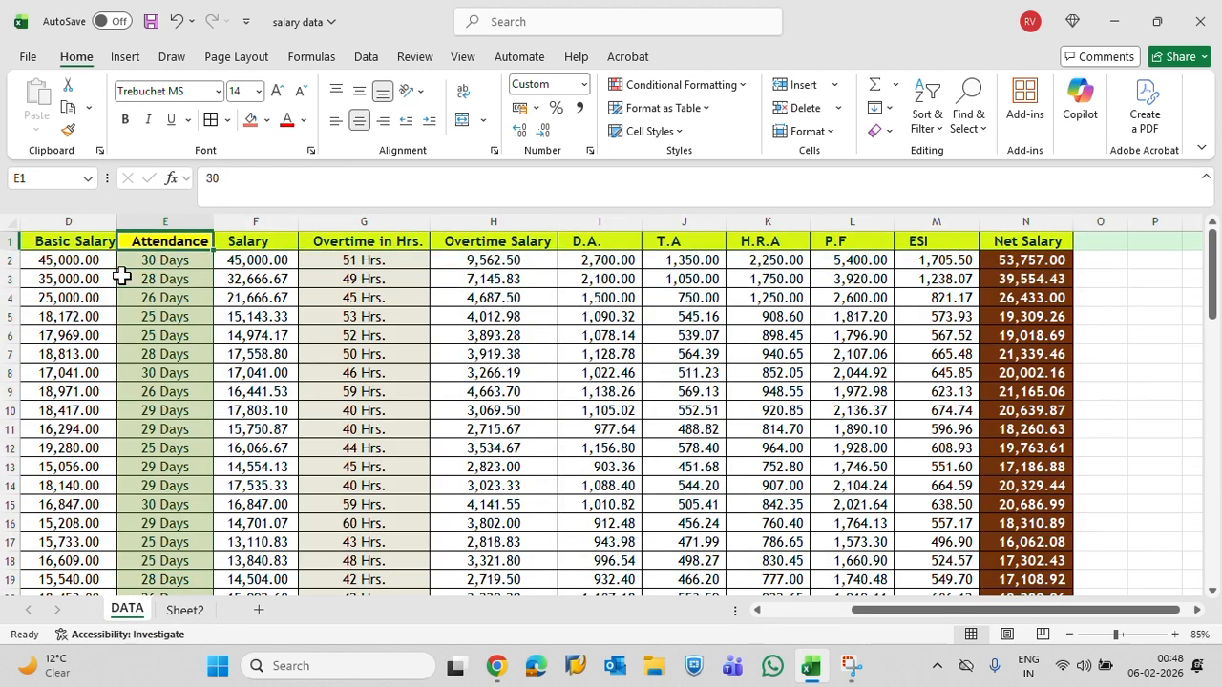
key(ctrl+Home)
key(Right)
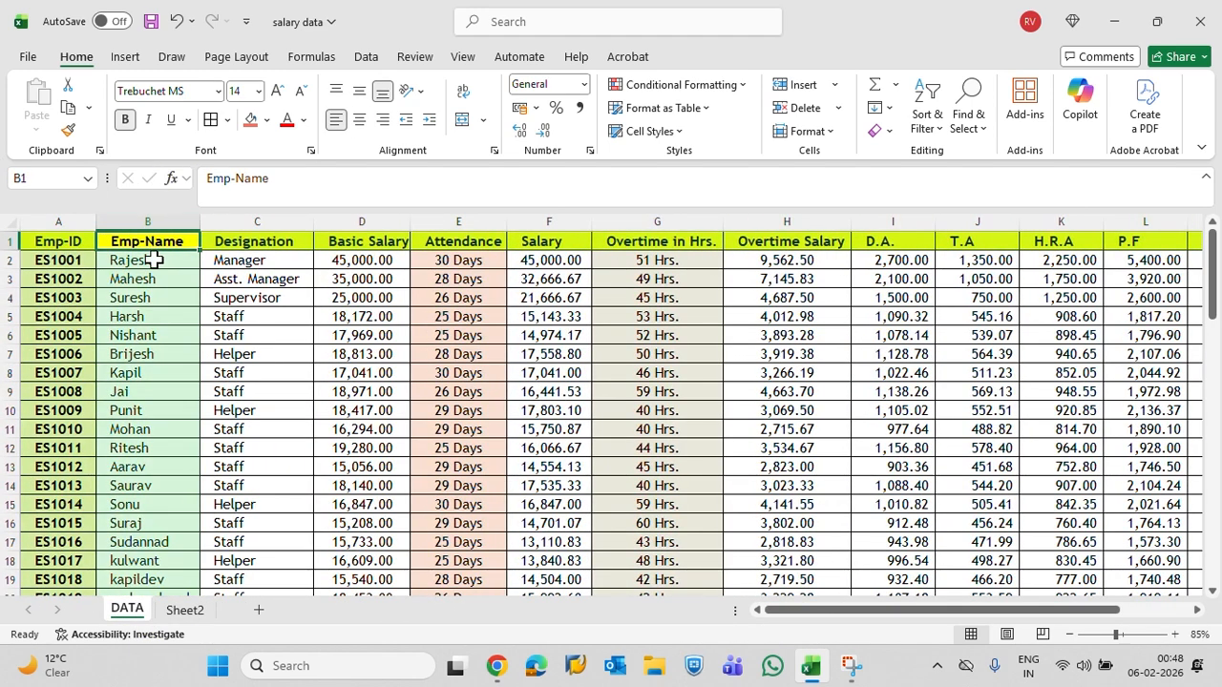
click(145, 222)
click(160, 297)
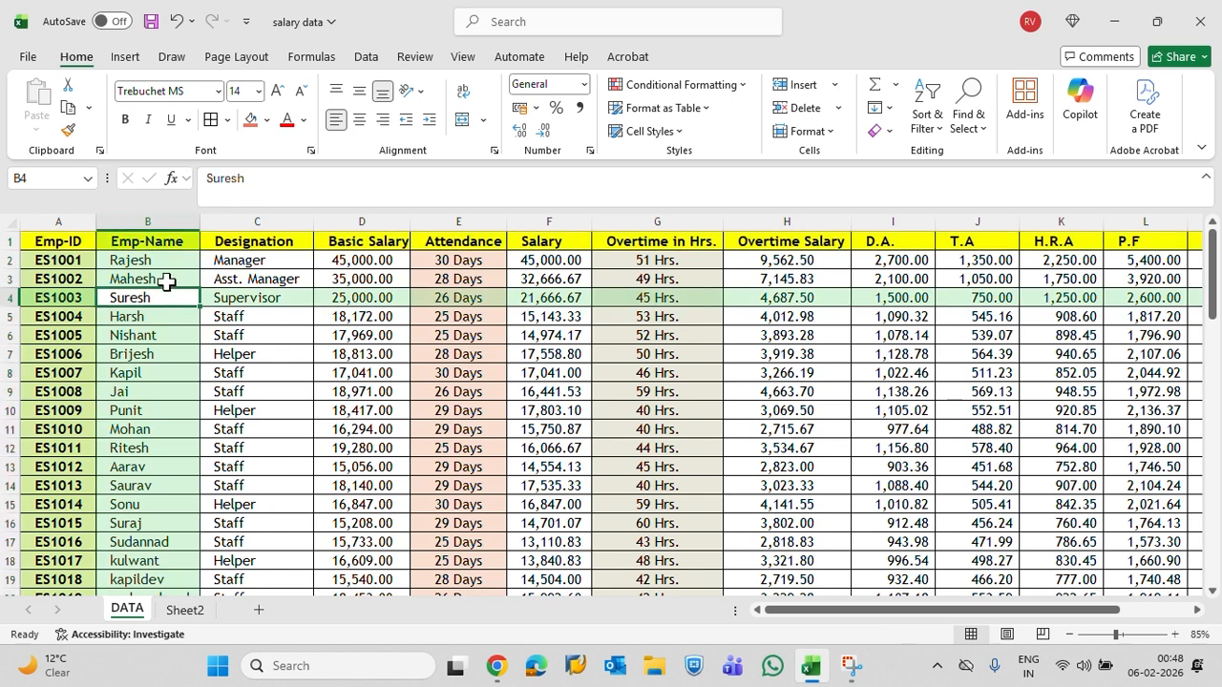
click(153, 259)
scroll(153, 259, down, 1)
click(175, 262)
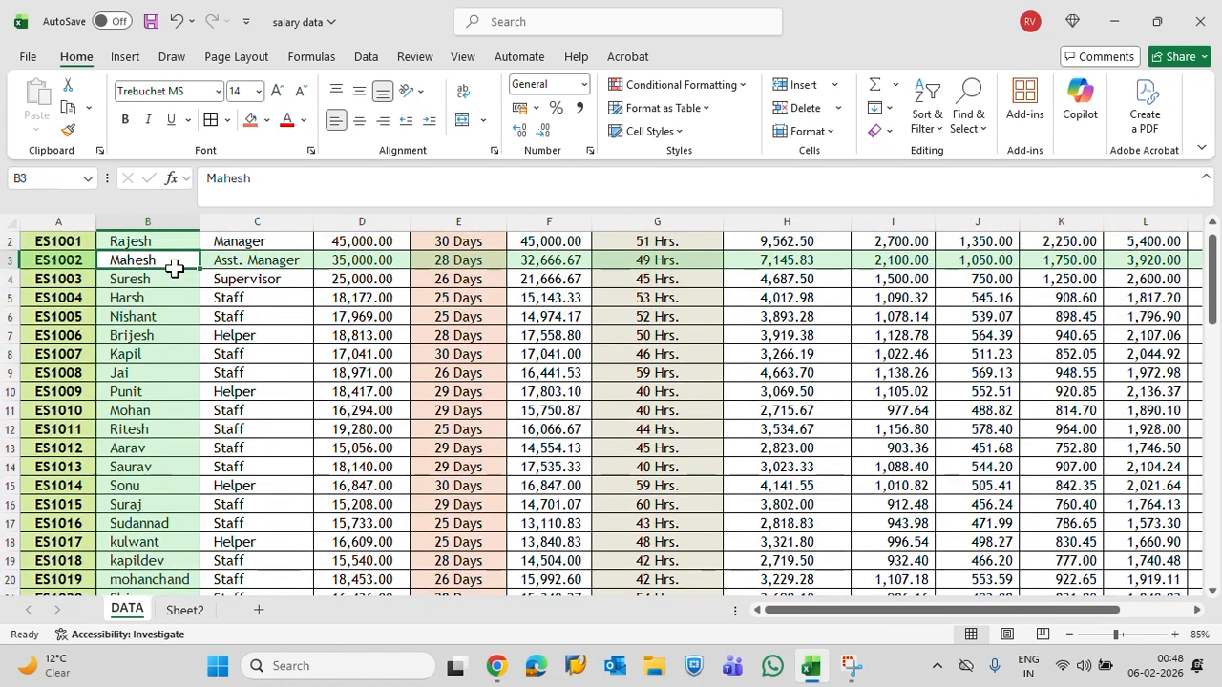
click(220, 277)
click(329, 279)
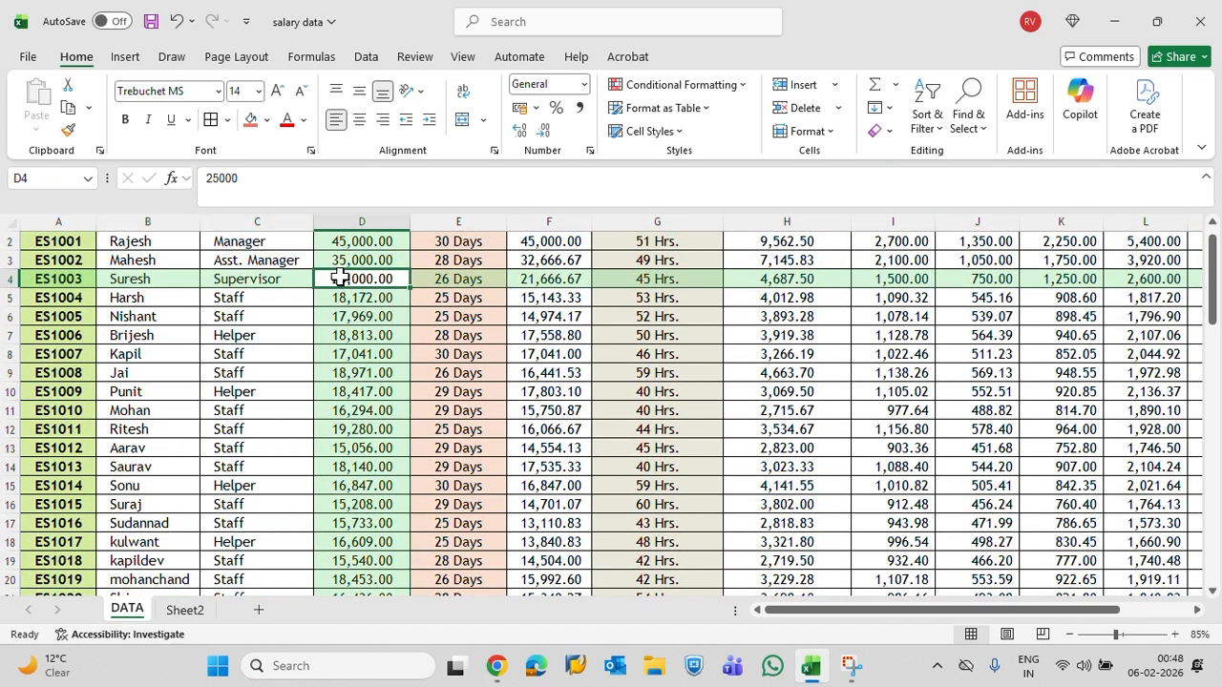
click(445, 278)
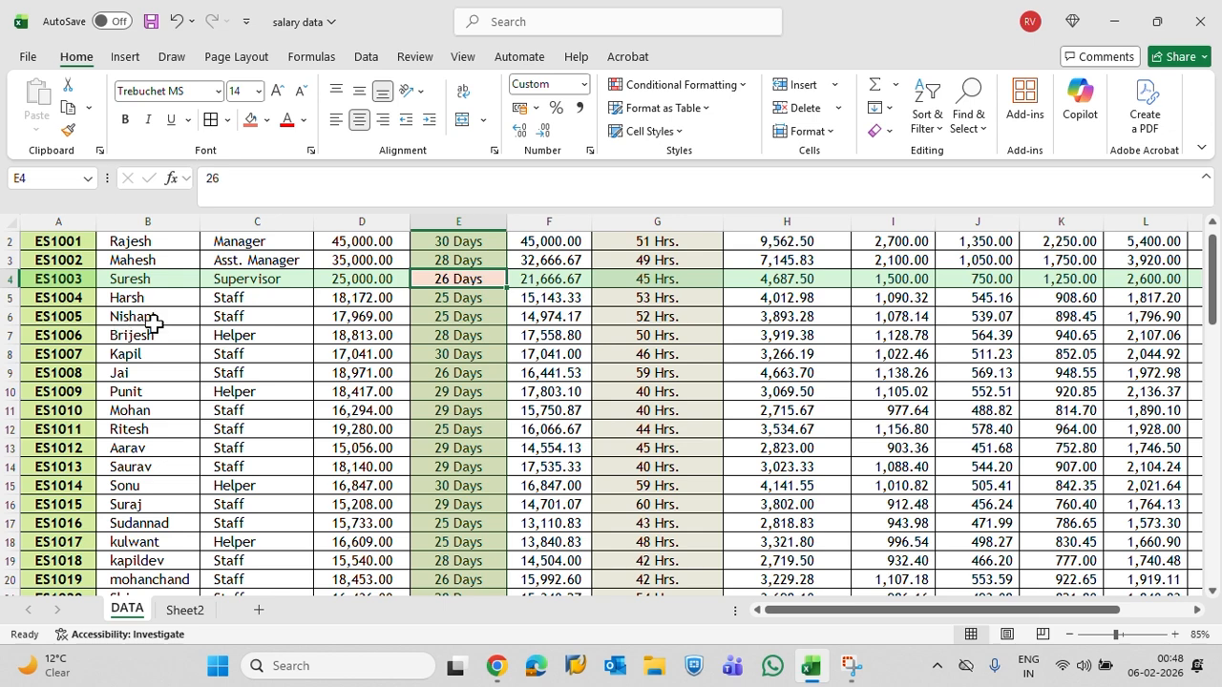
scroll(153, 322, up, 1)
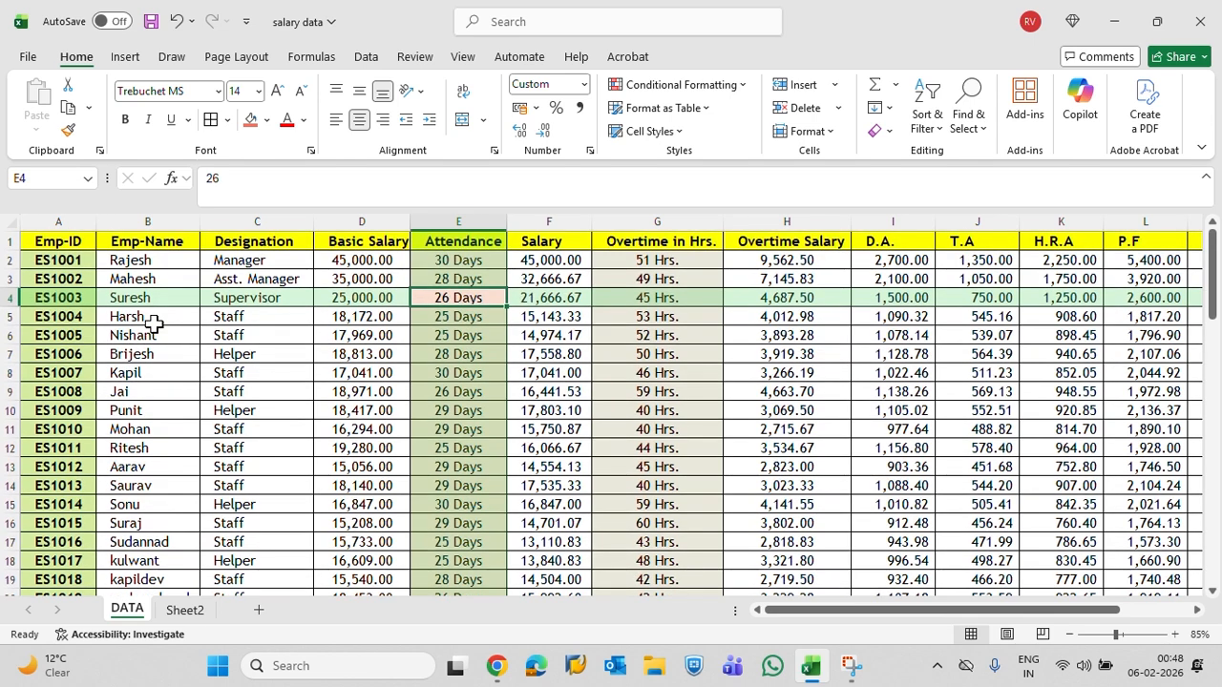